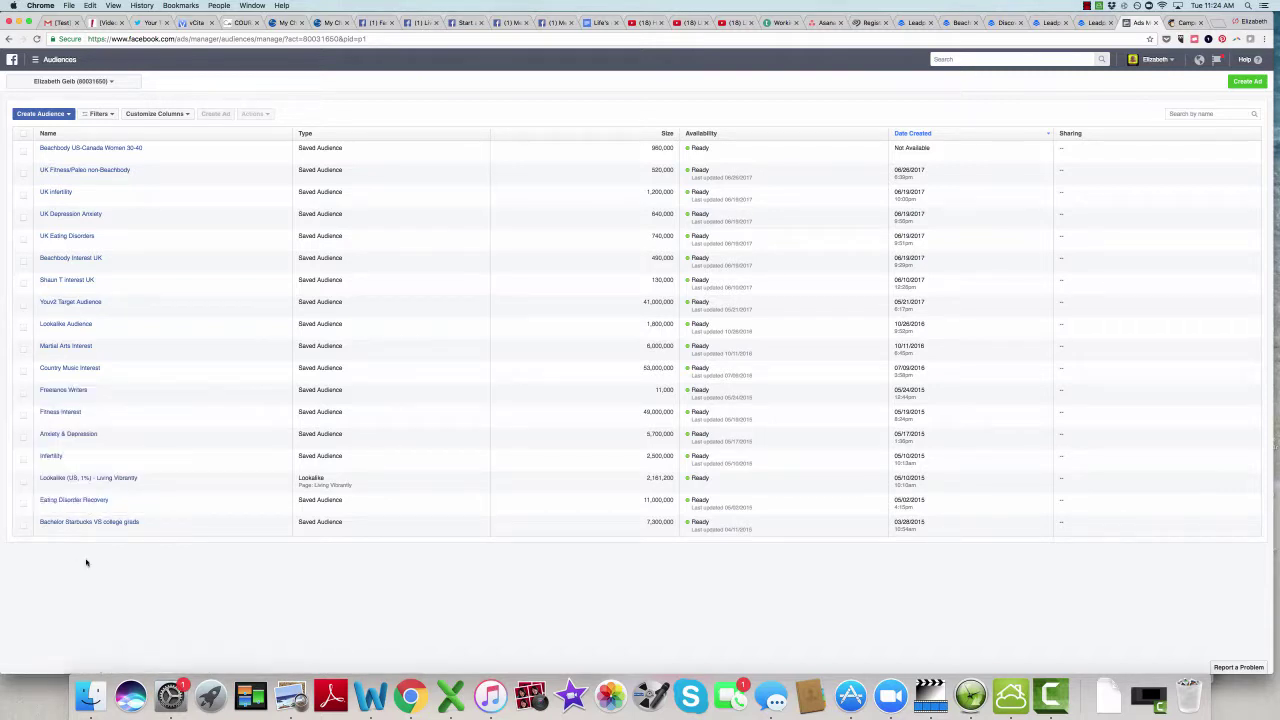
Open the Fitness Interest saved audience for editing
mouse_move(137, 524)
mouse_move(130, 483)
mouse_move(127, 483)
mouse_move(87, 436)
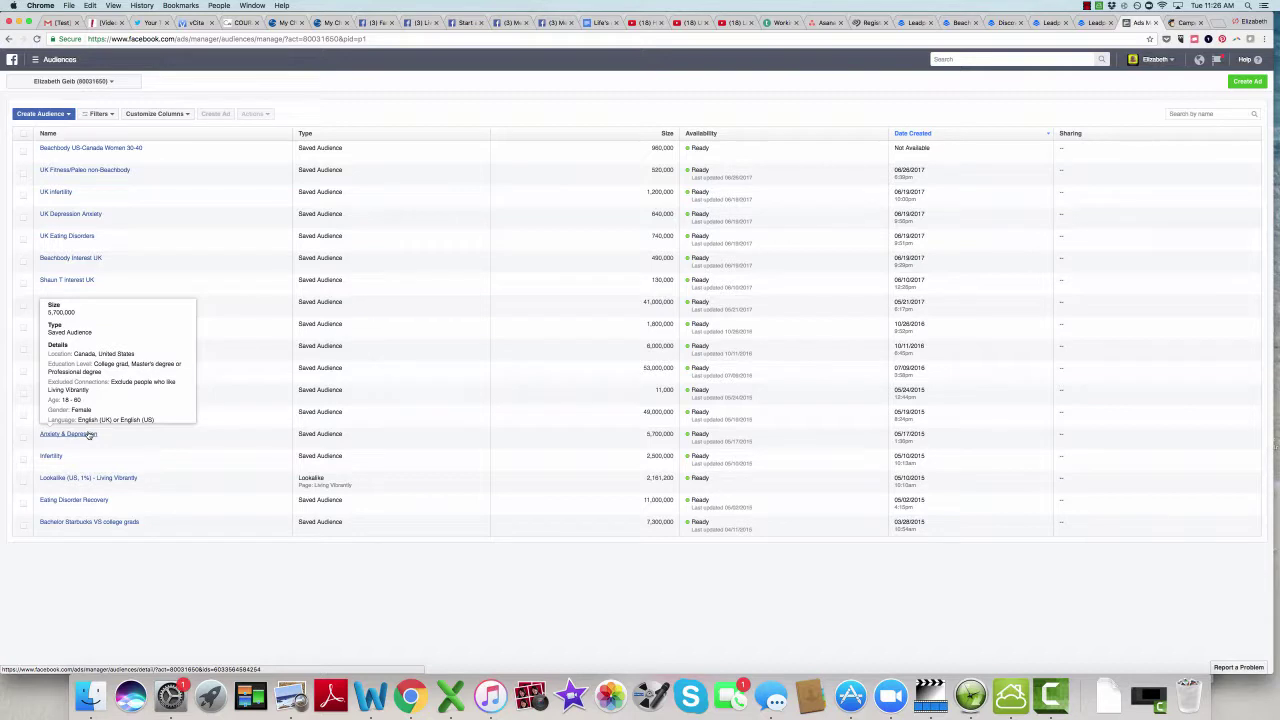
mouse_move(43, 457)
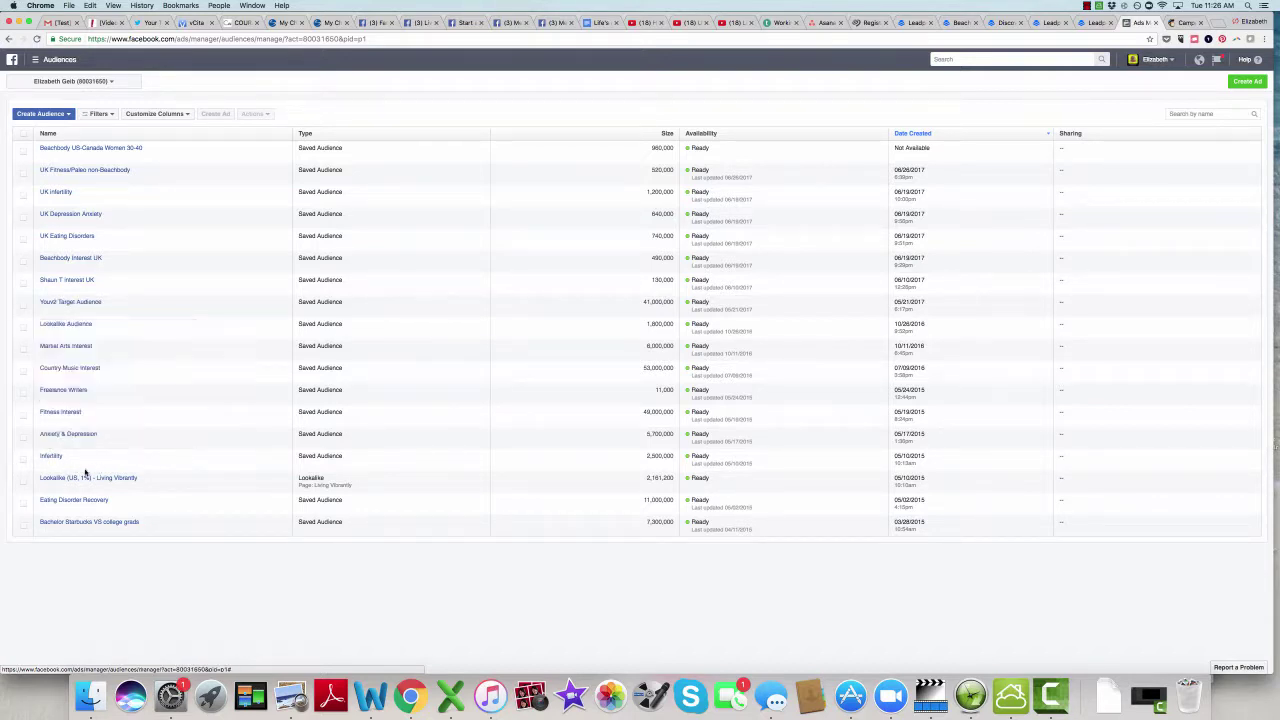
mouse_move(71, 500)
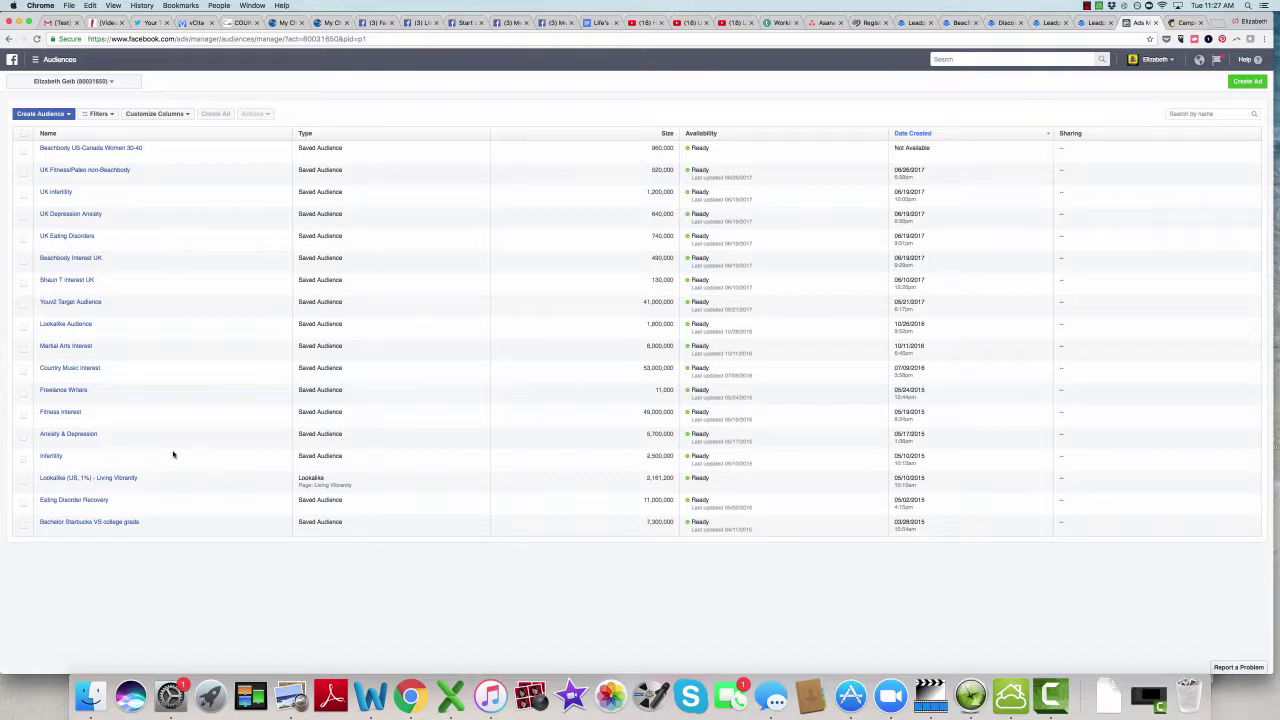
mouse_move(76, 415)
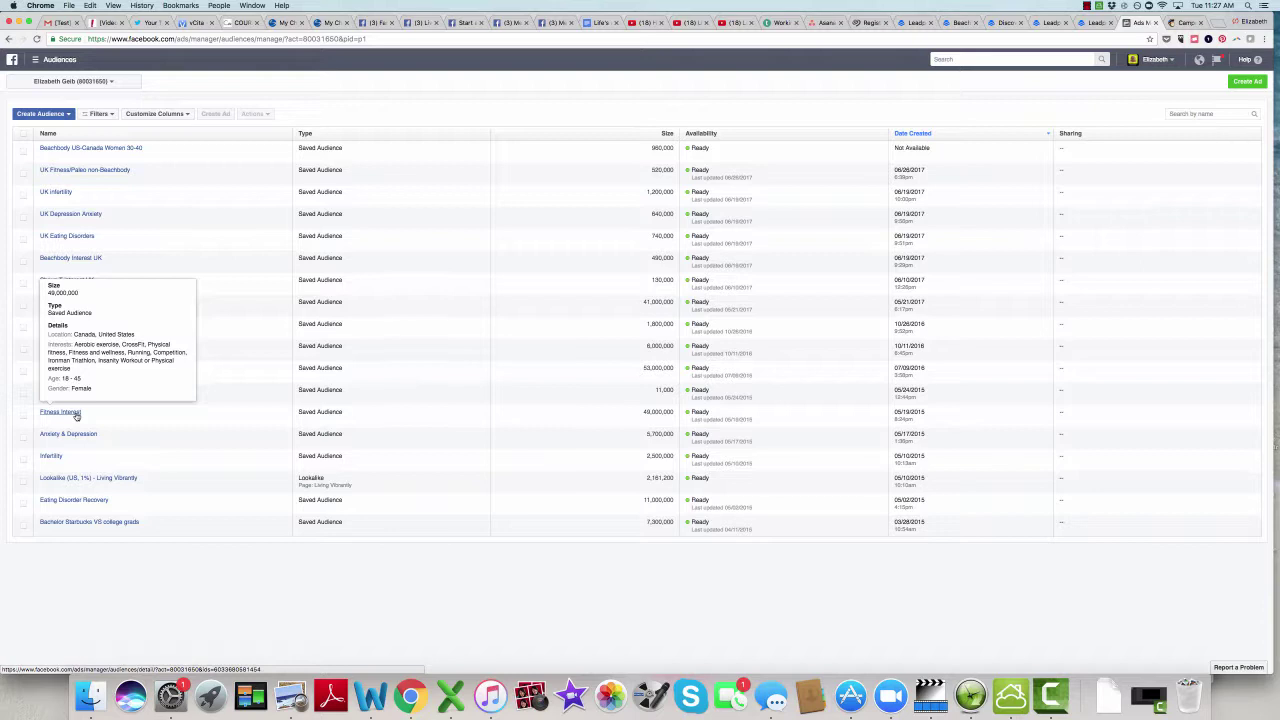
left_click(62, 412)
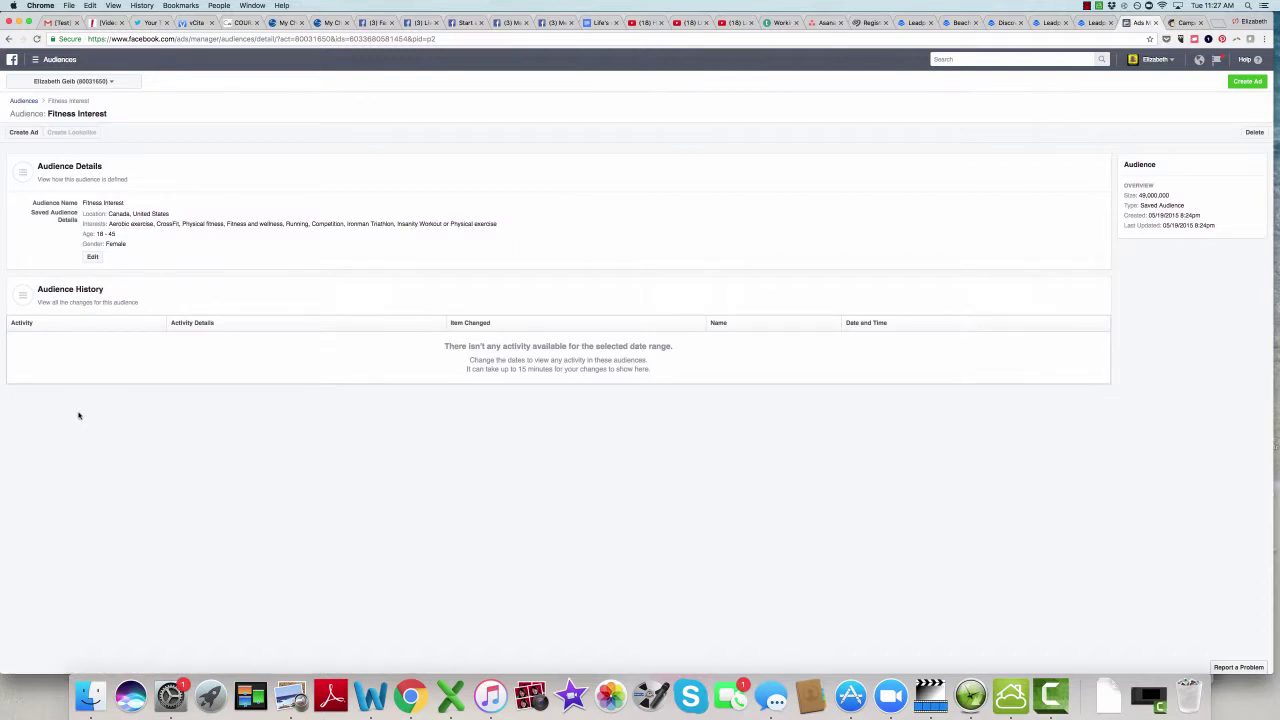
left_click(92, 256)
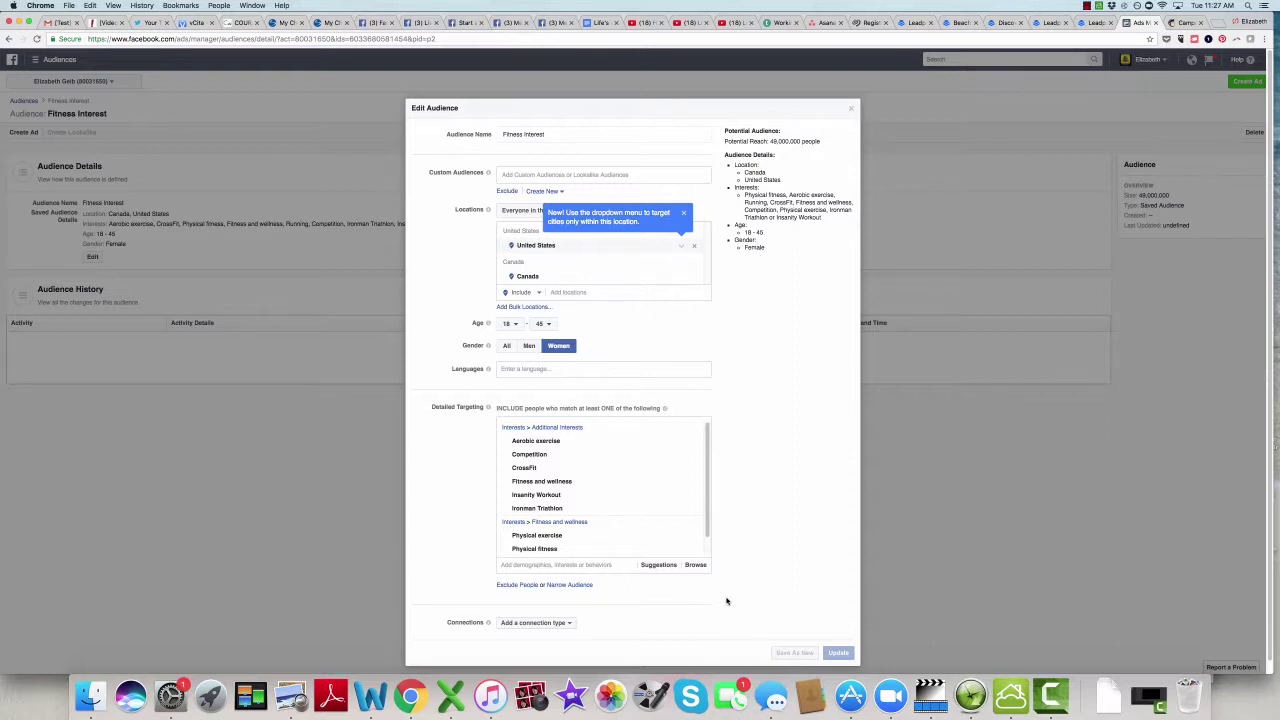
Exclude people interested in Beachbody from the audience's detailed targeting
left_click(518, 585)
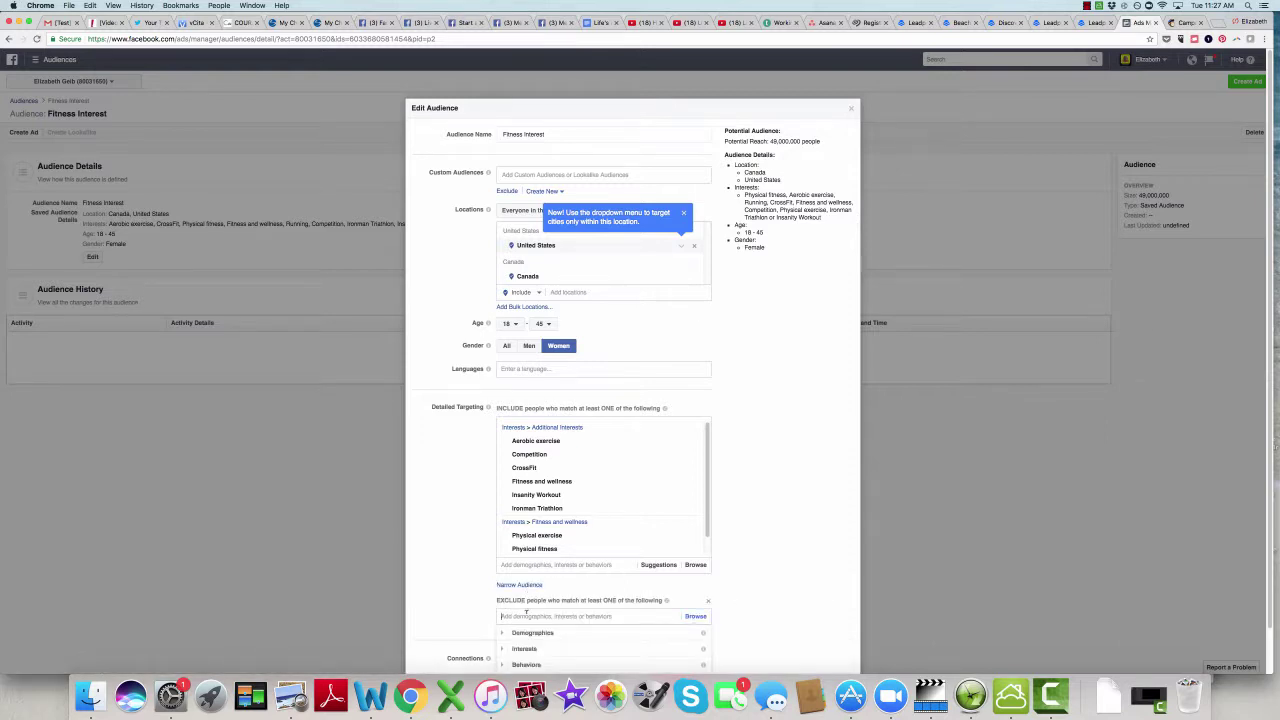
type("beachbo")
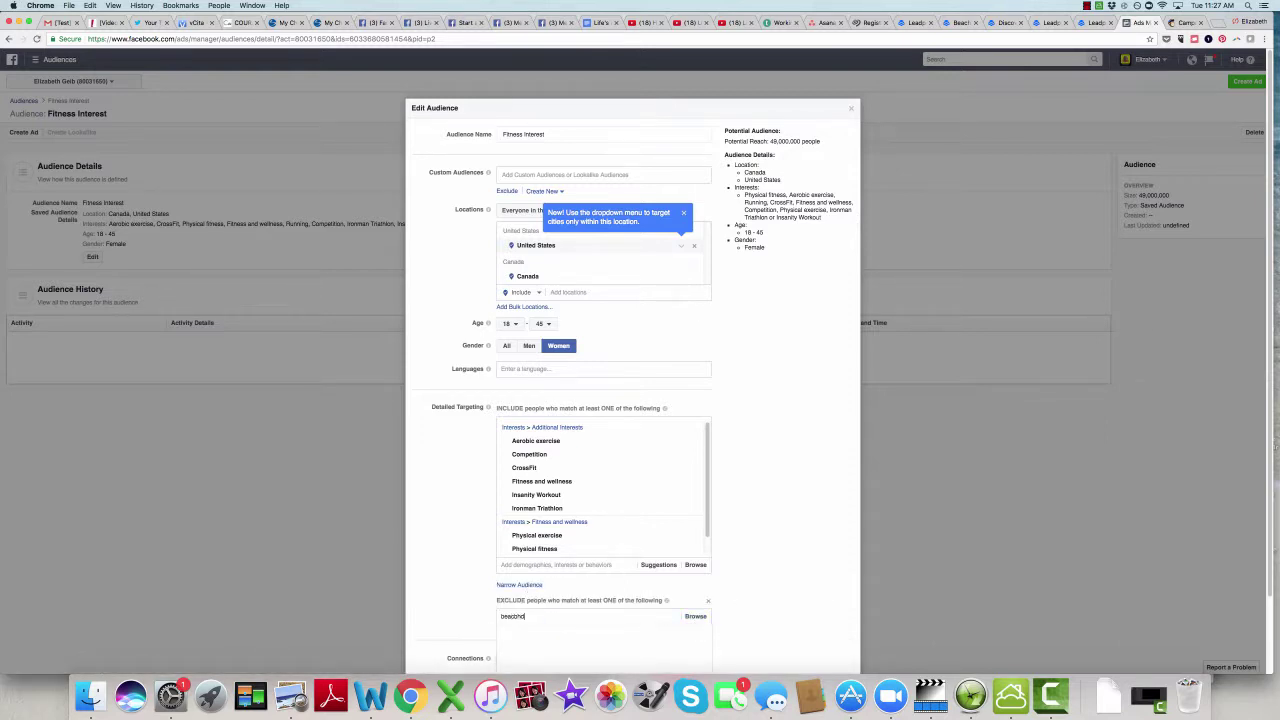
type("dy")
left_click(540, 637)
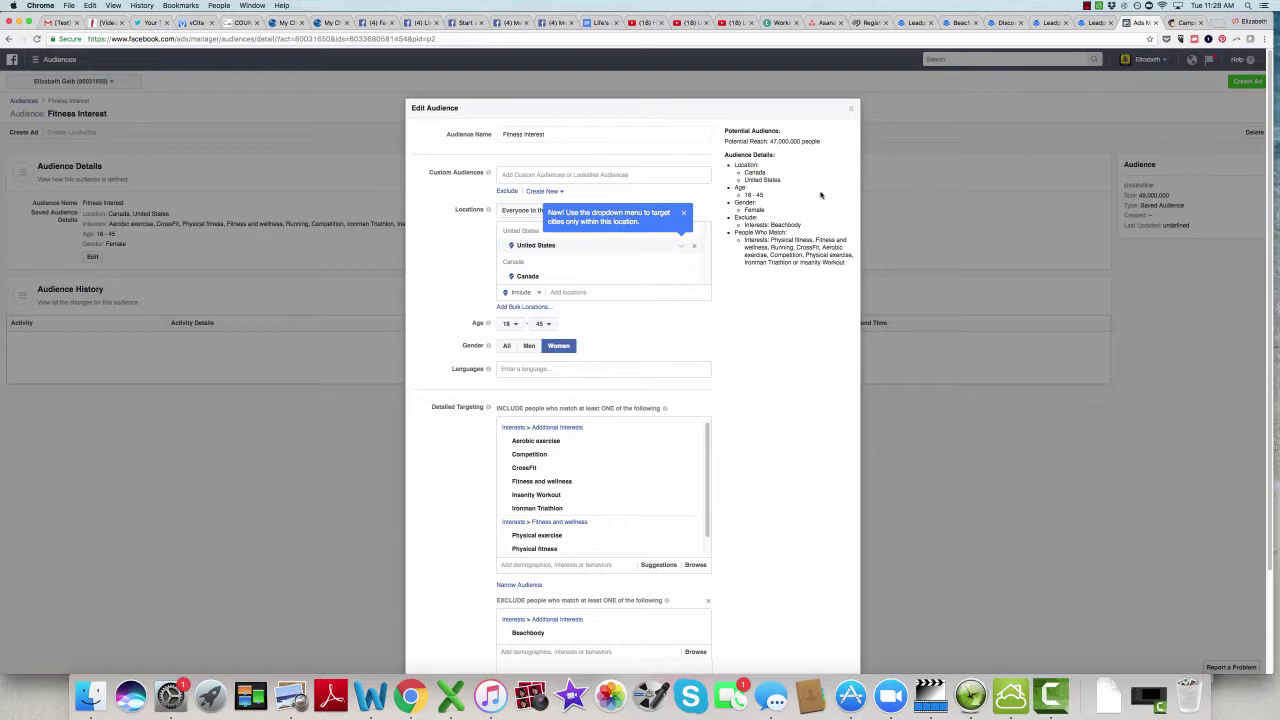
Rename the audience as Fitness Interest non-Beachbody
left_click(553, 134)
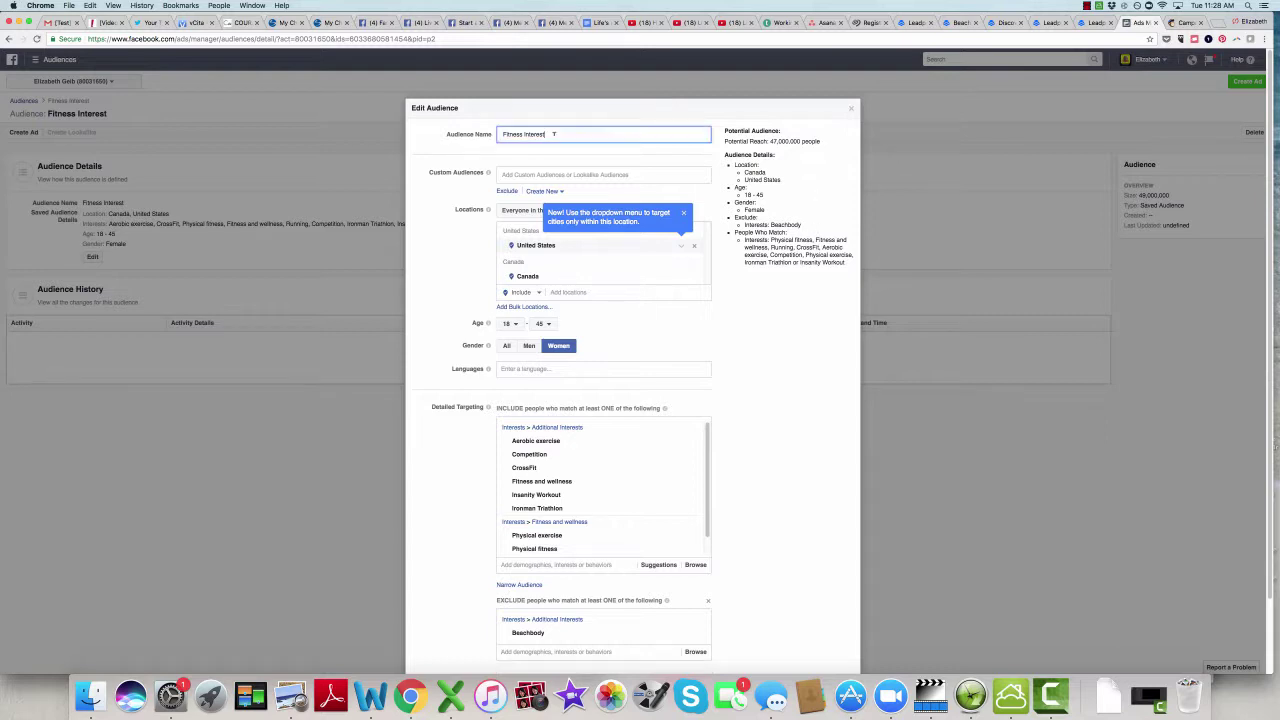
type("non-Beachbody")
left_click(808, 478)
Review the included interests and the suggested additions in the detailed targeting
mouse_move(547, 498)
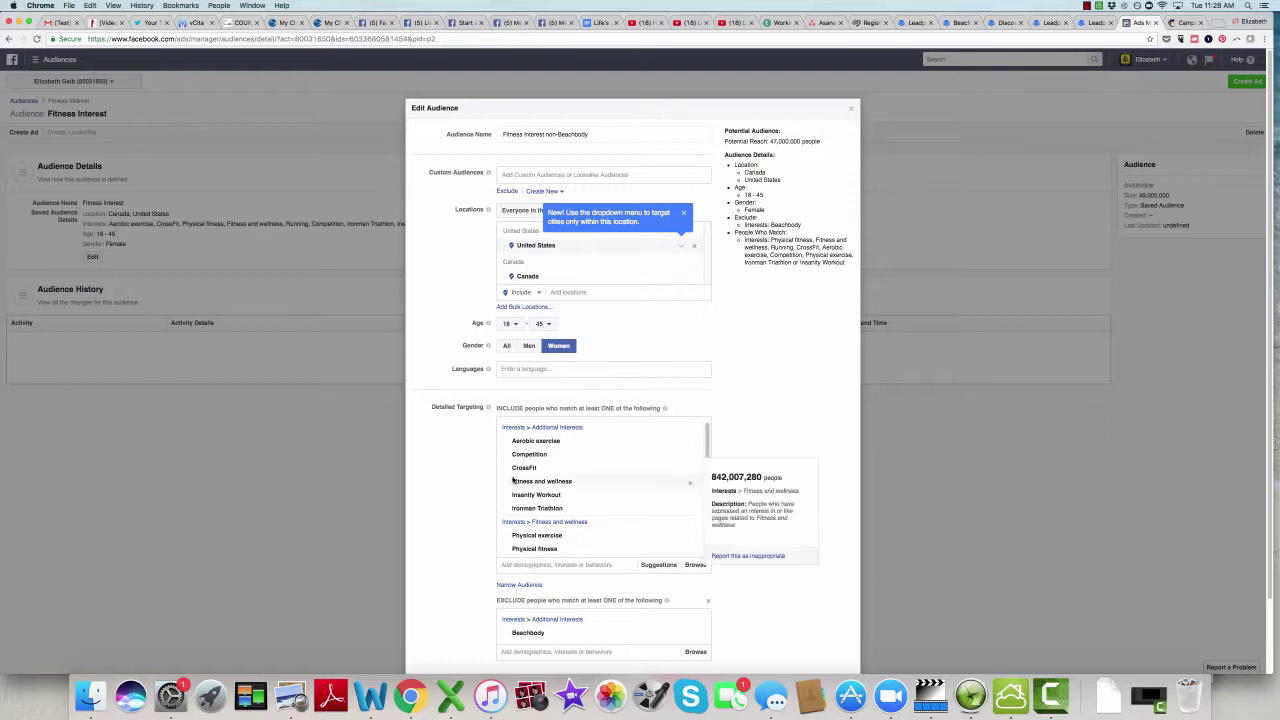
mouse_move(505, 508)
mouse_move(544, 484)
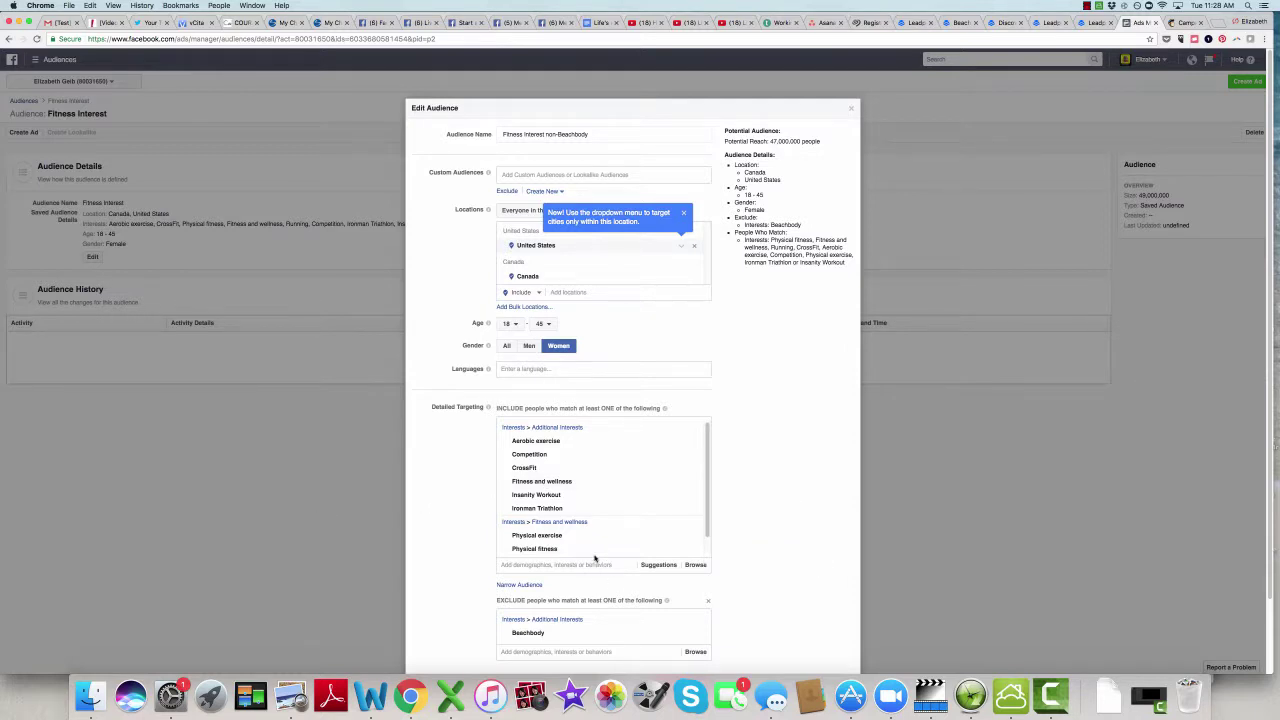
mouse_move(588, 541)
left_click(521, 564)
mouse_move(528, 586)
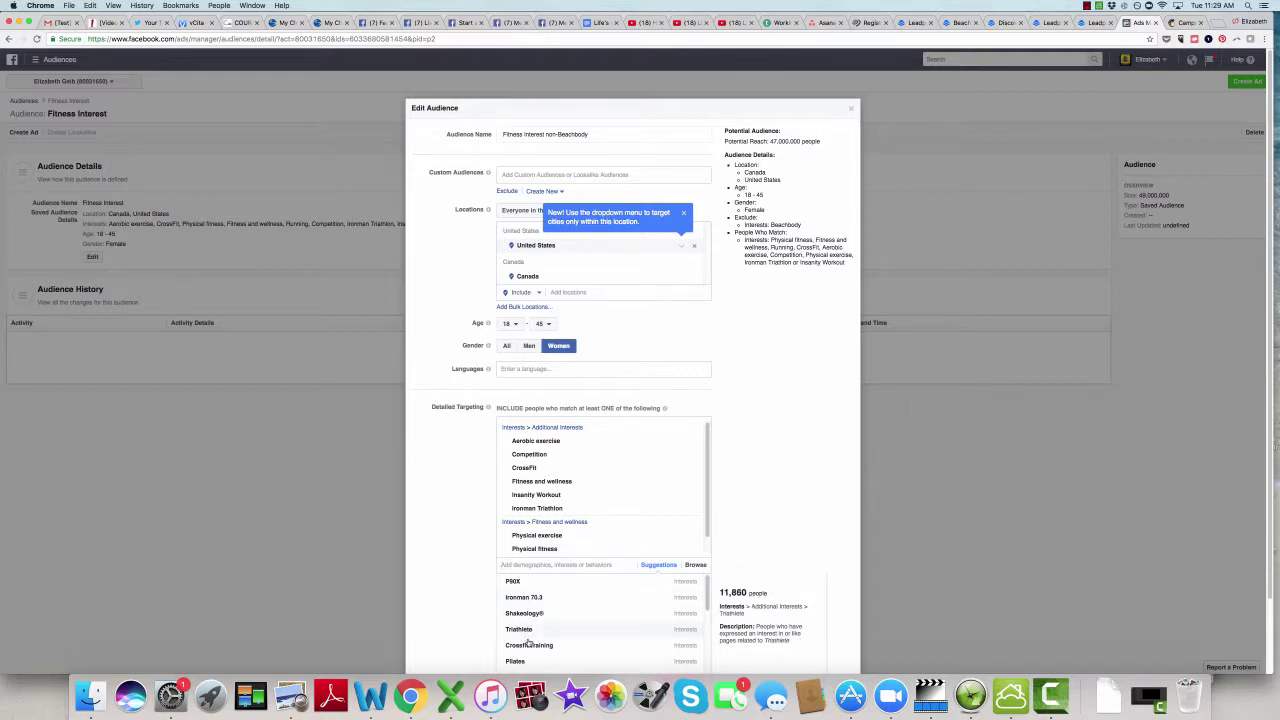
left_click(445, 548)
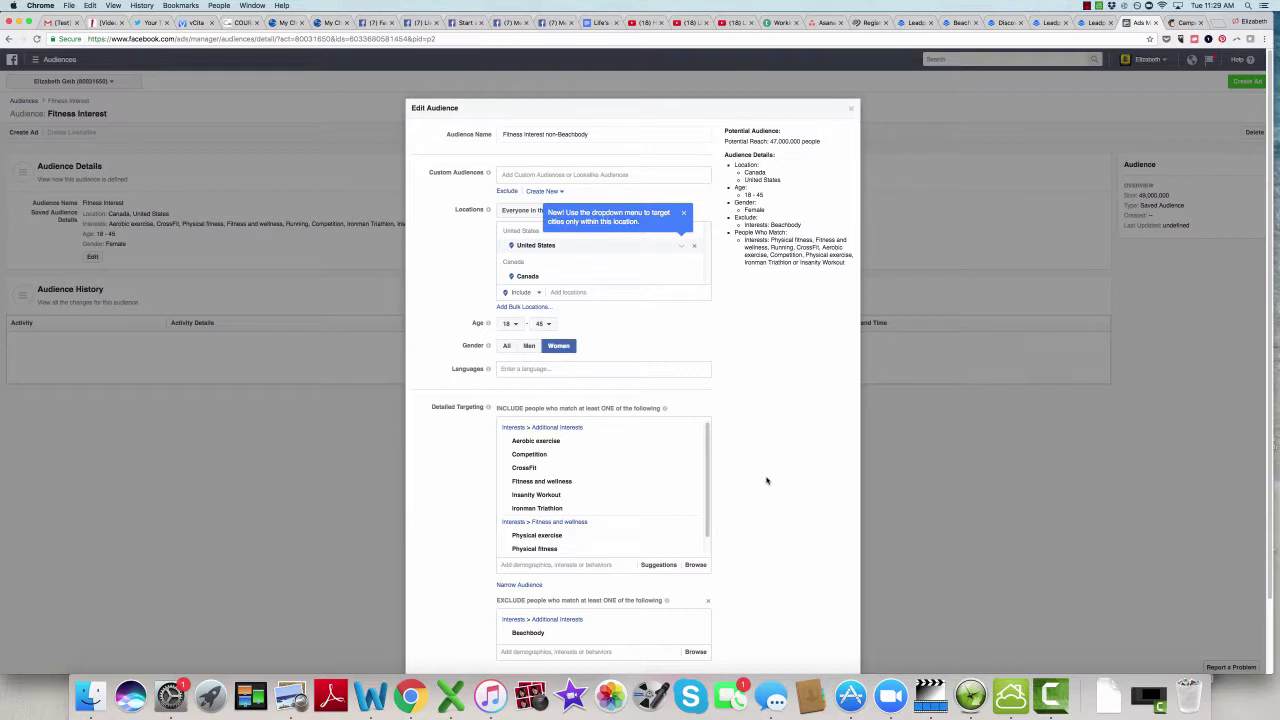
Browse the interest categories available for exclusion and check the suggestions for included interests again
left_click(514, 650)
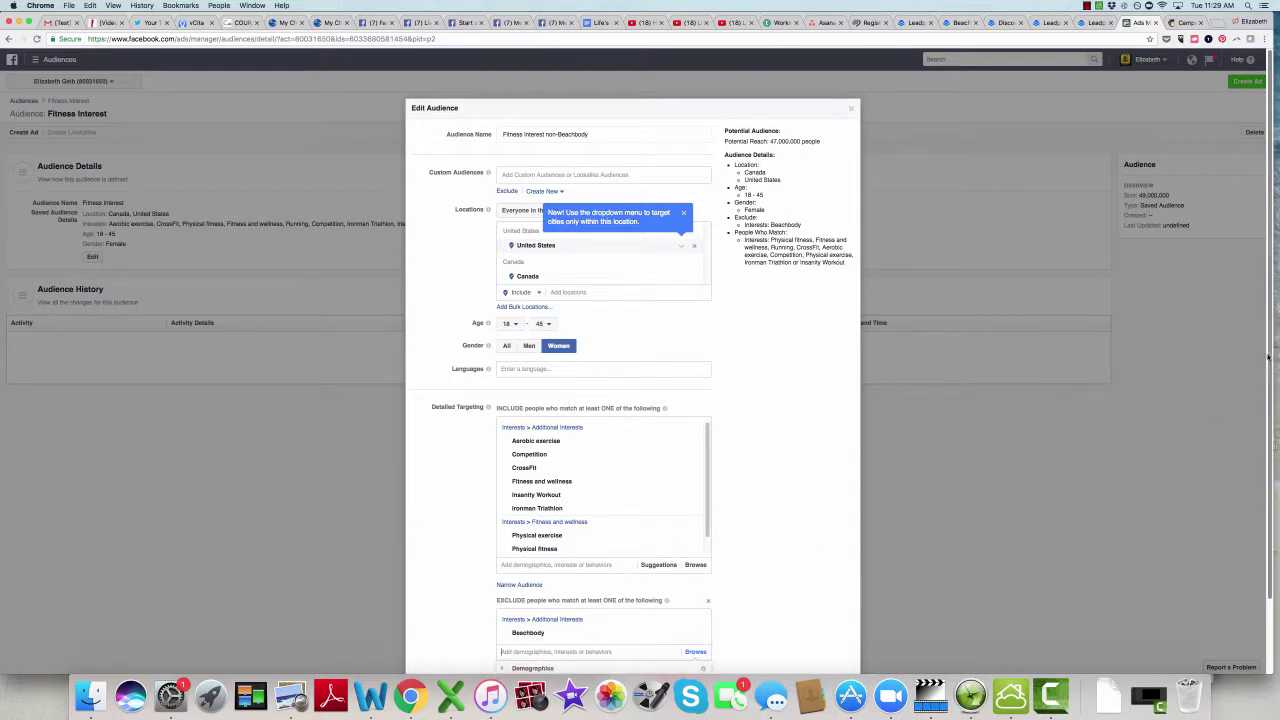
scroll(1272, 395, "down", 1)
scroll(1272, 395, "down", 3)
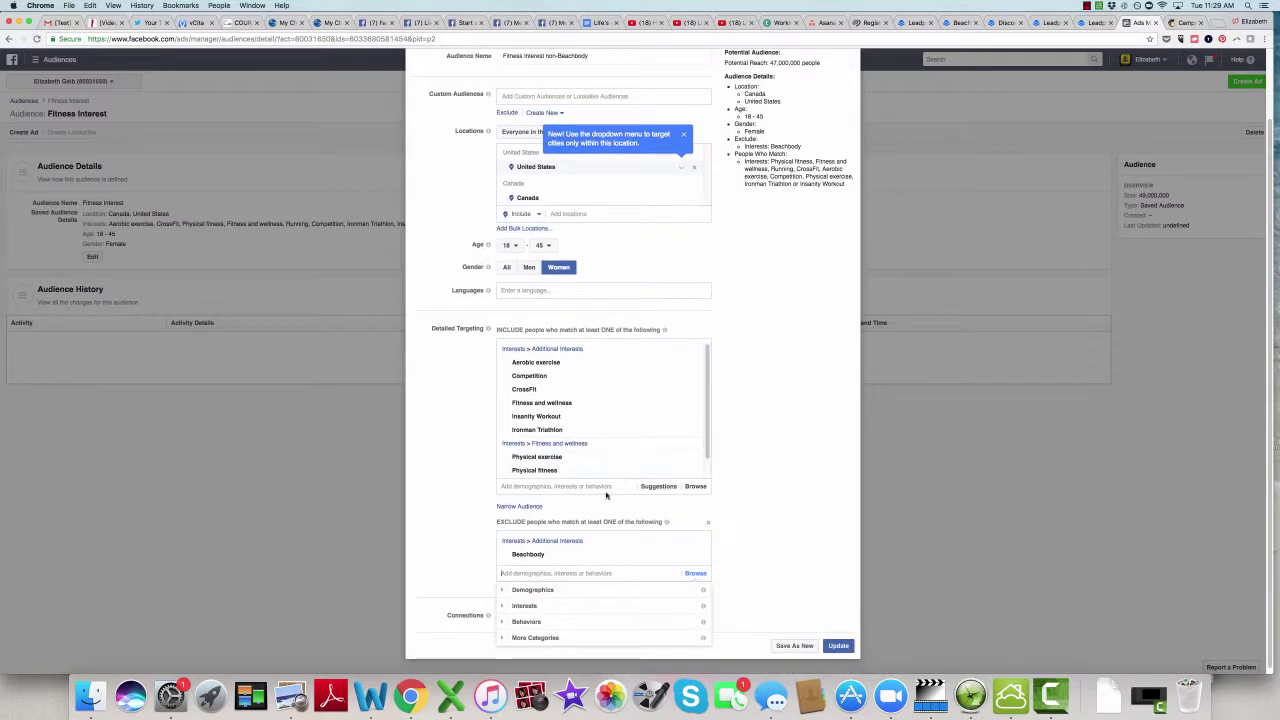
left_click(563, 607)
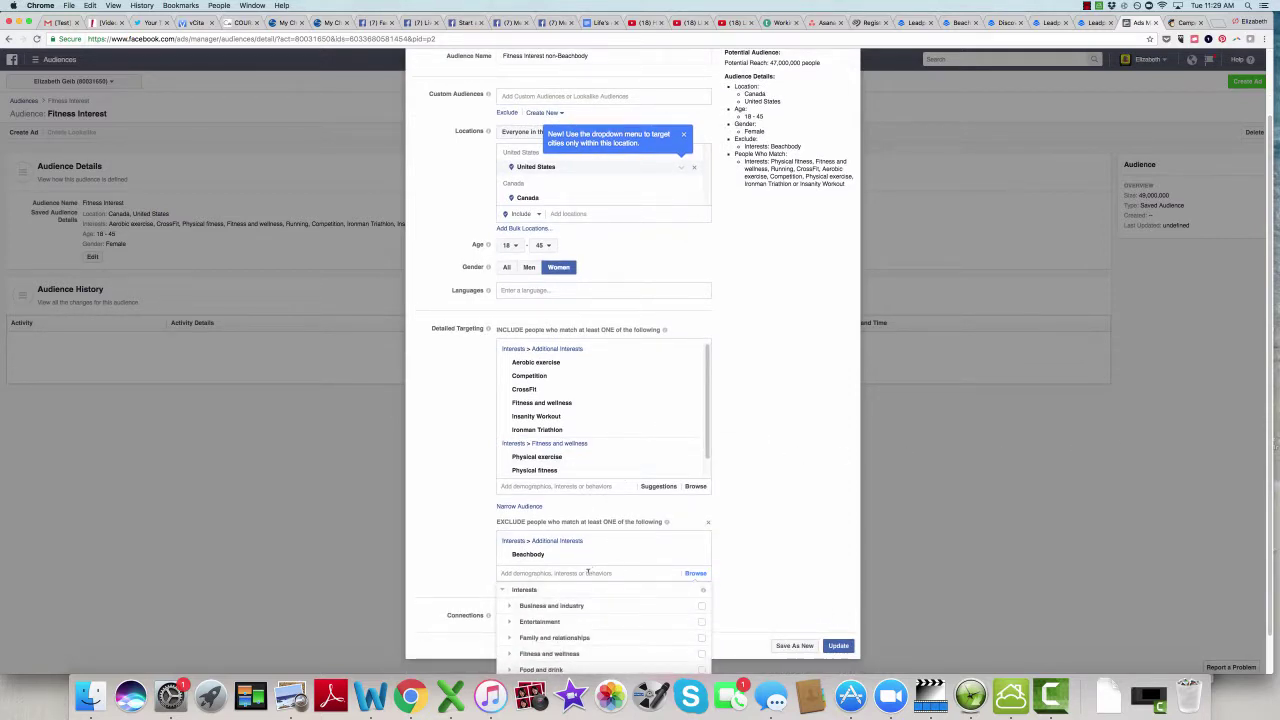
left_click(550, 485)
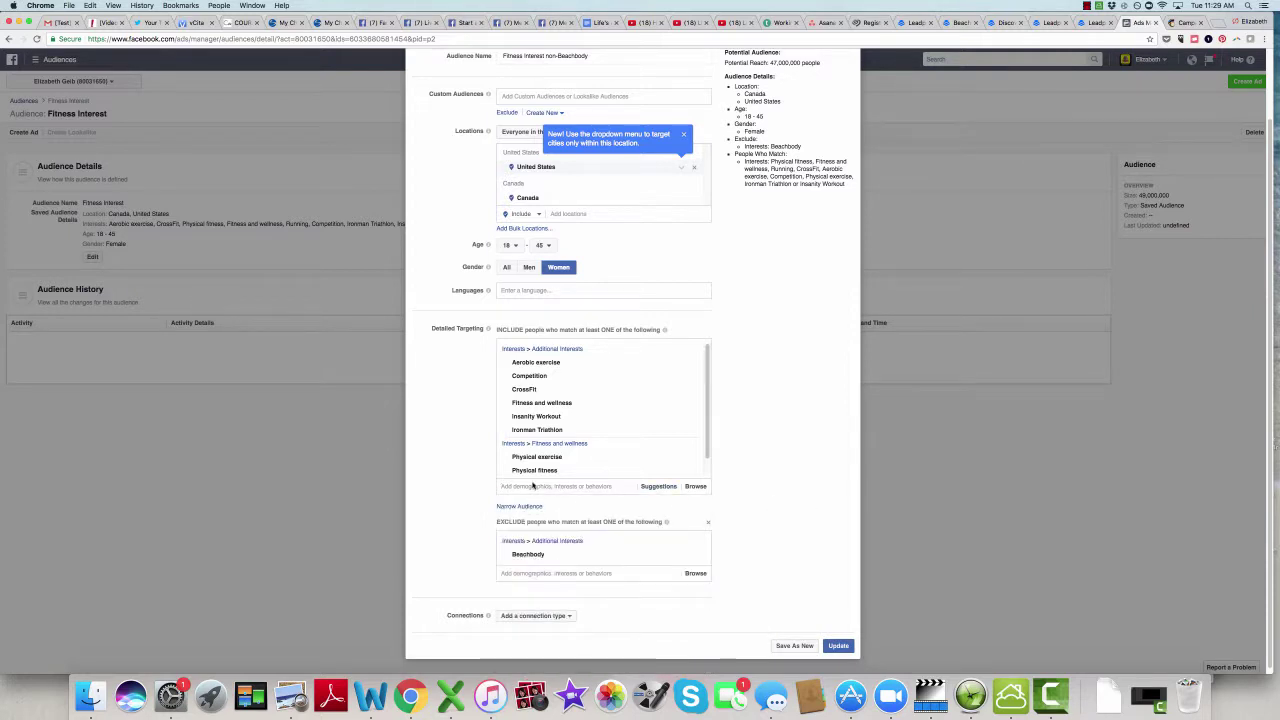
left_click(657, 487)
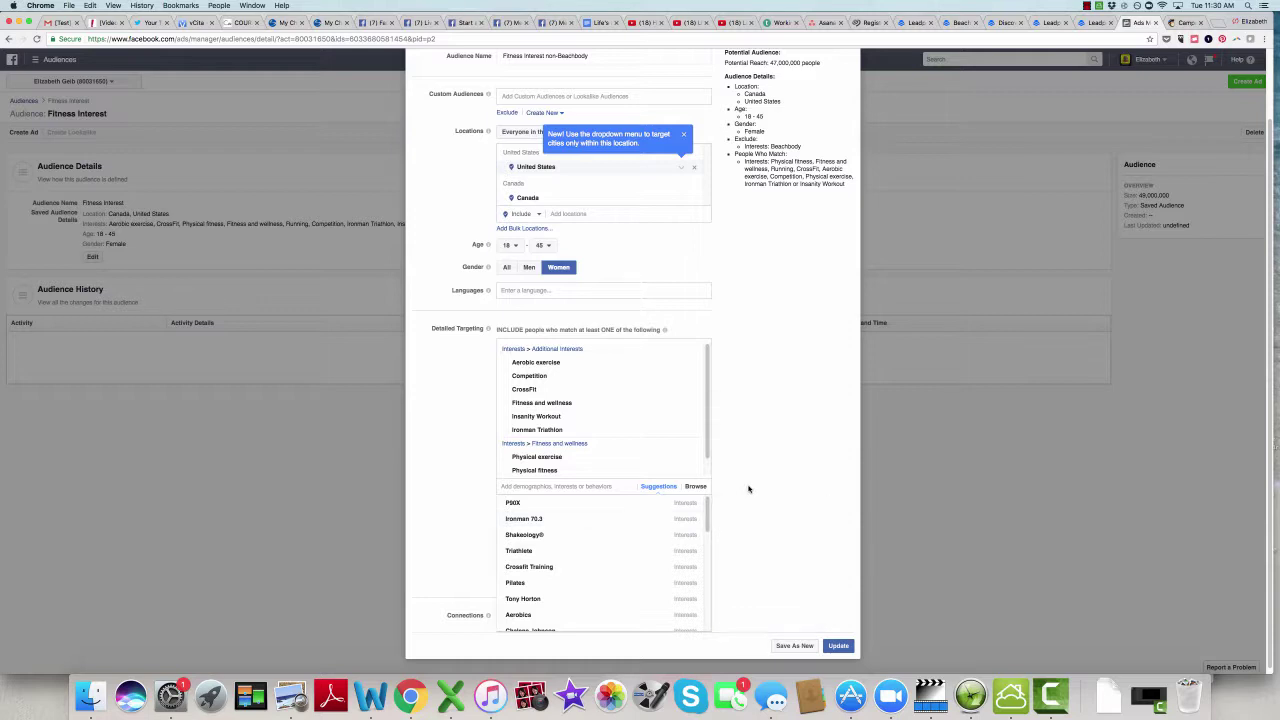
left_click(745, 486)
Remove Physical fitness, Physical exercise, Fitness and wellness, and Competition from the included interests
mouse_move(656, 463)
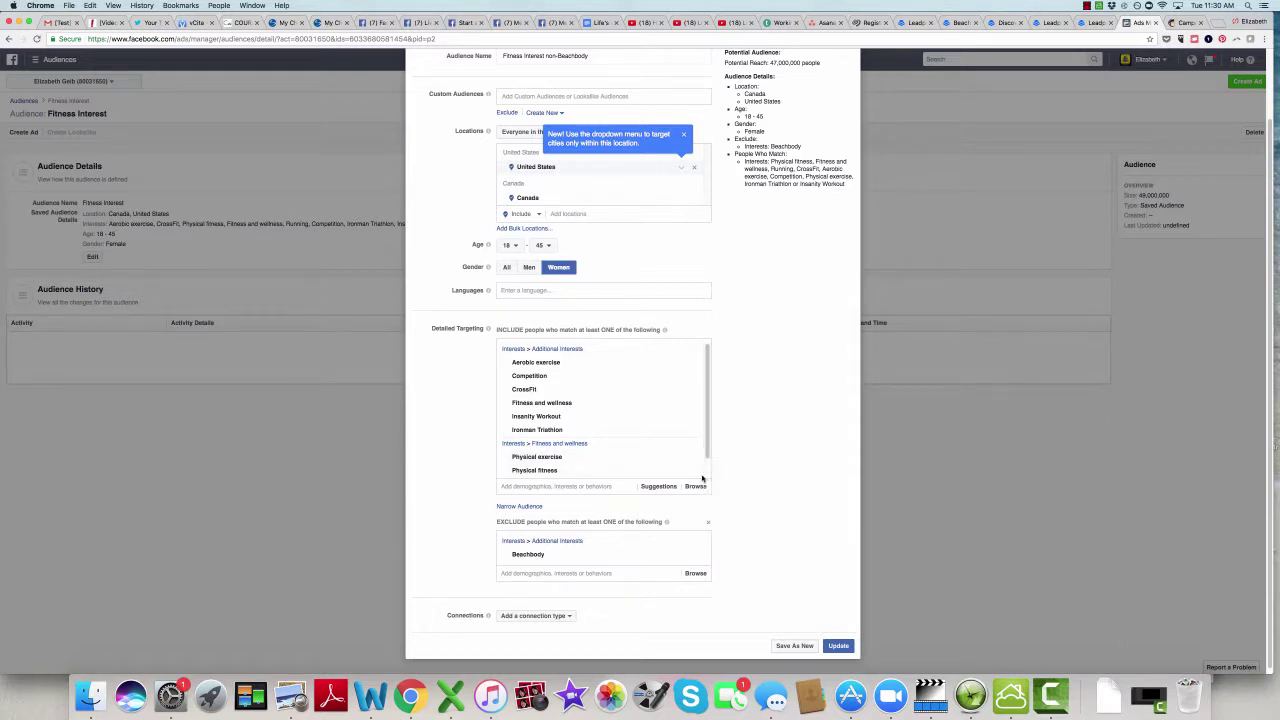
left_click(690, 472)
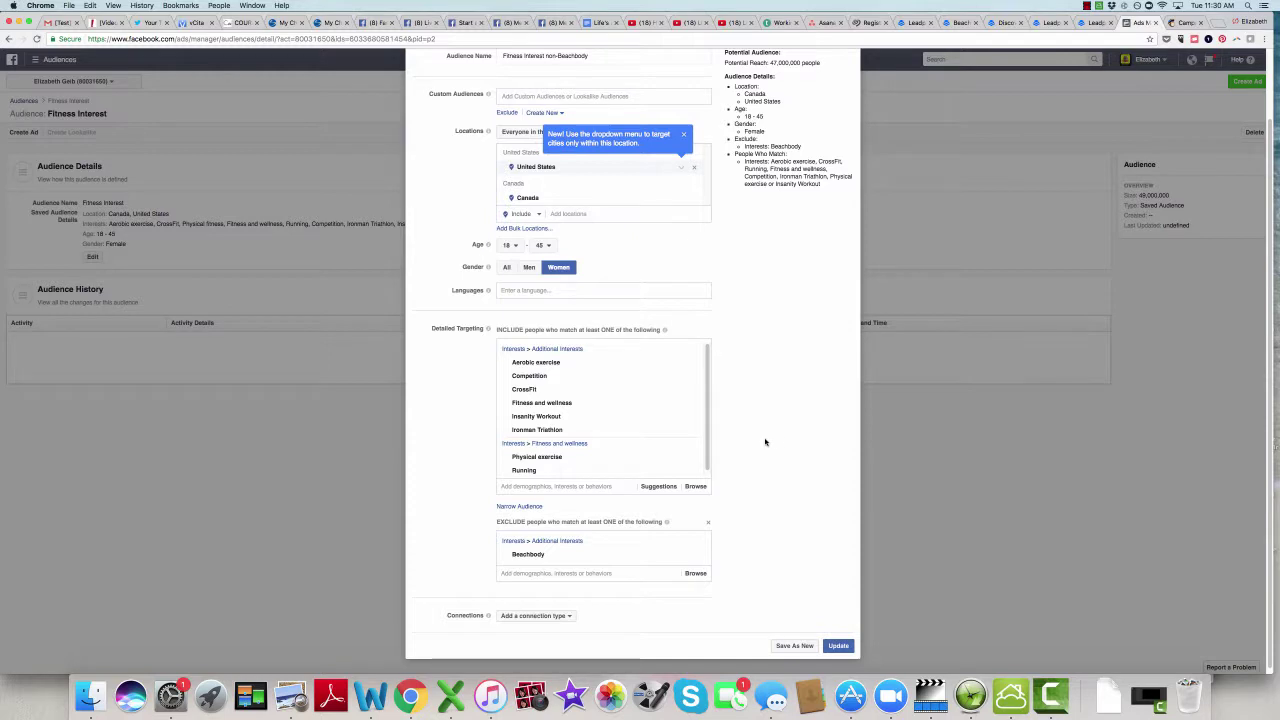
left_click(691, 459)
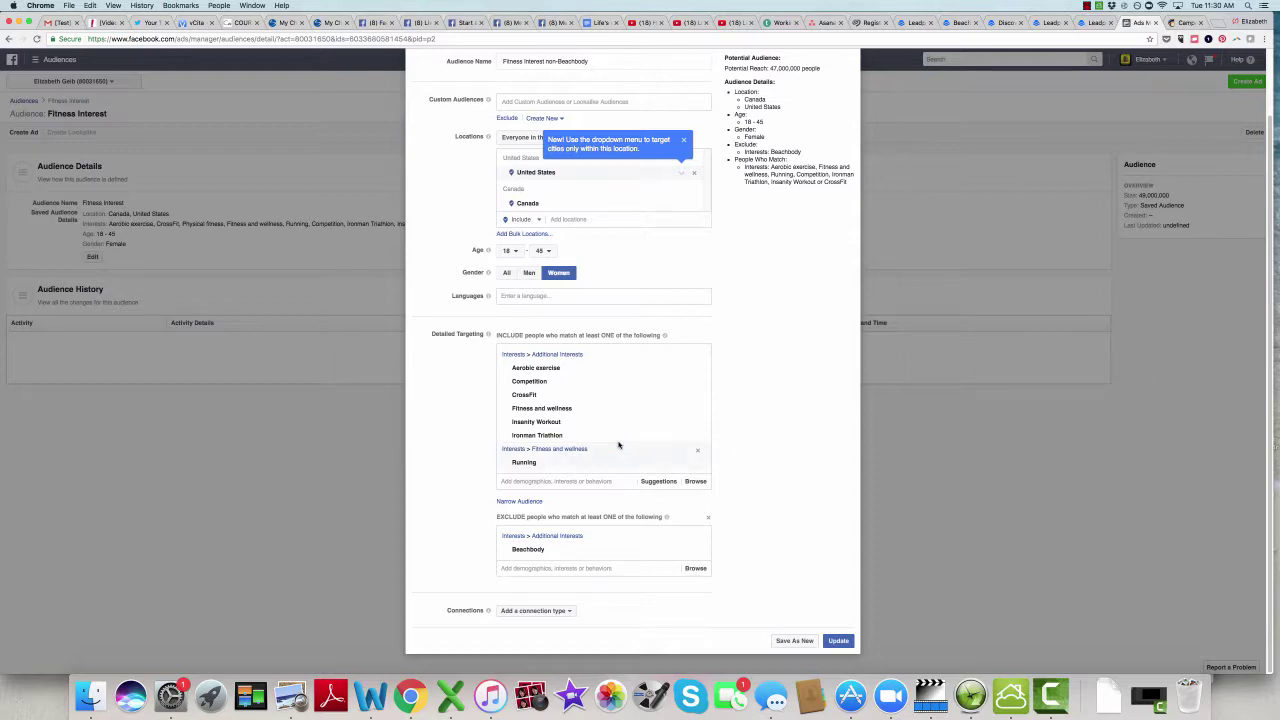
mouse_move(612, 423)
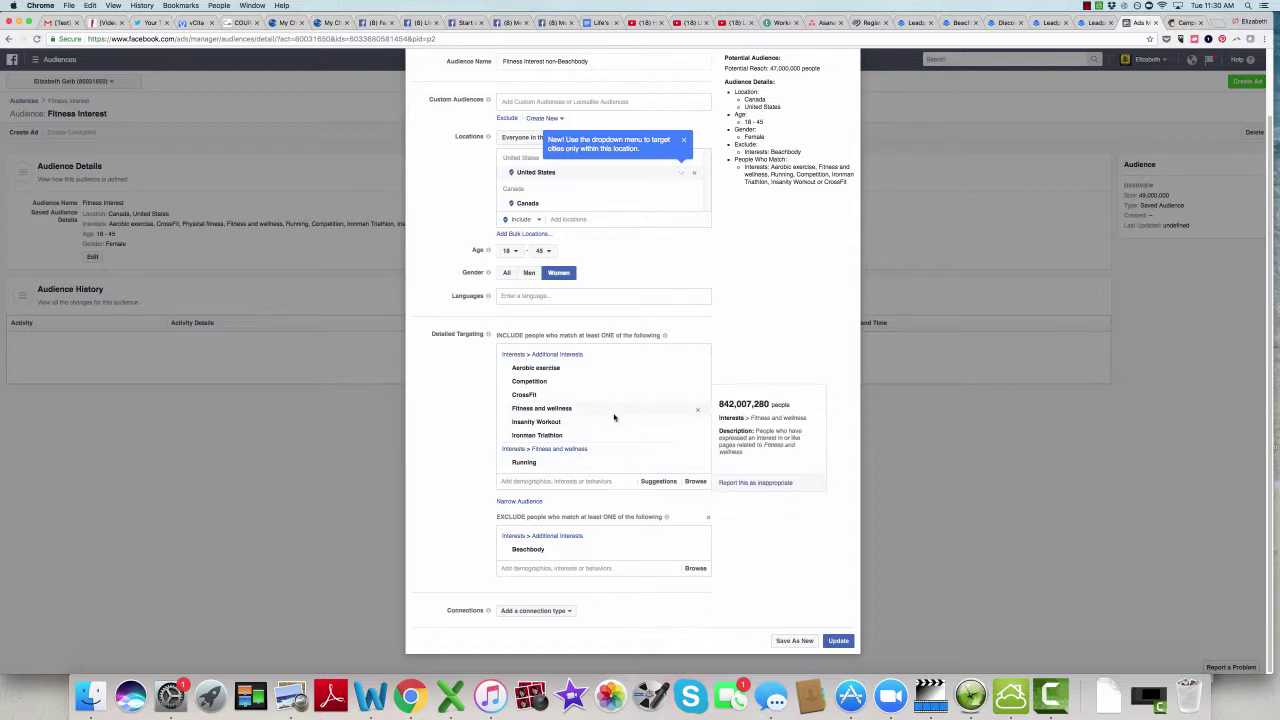
left_click(700, 412)
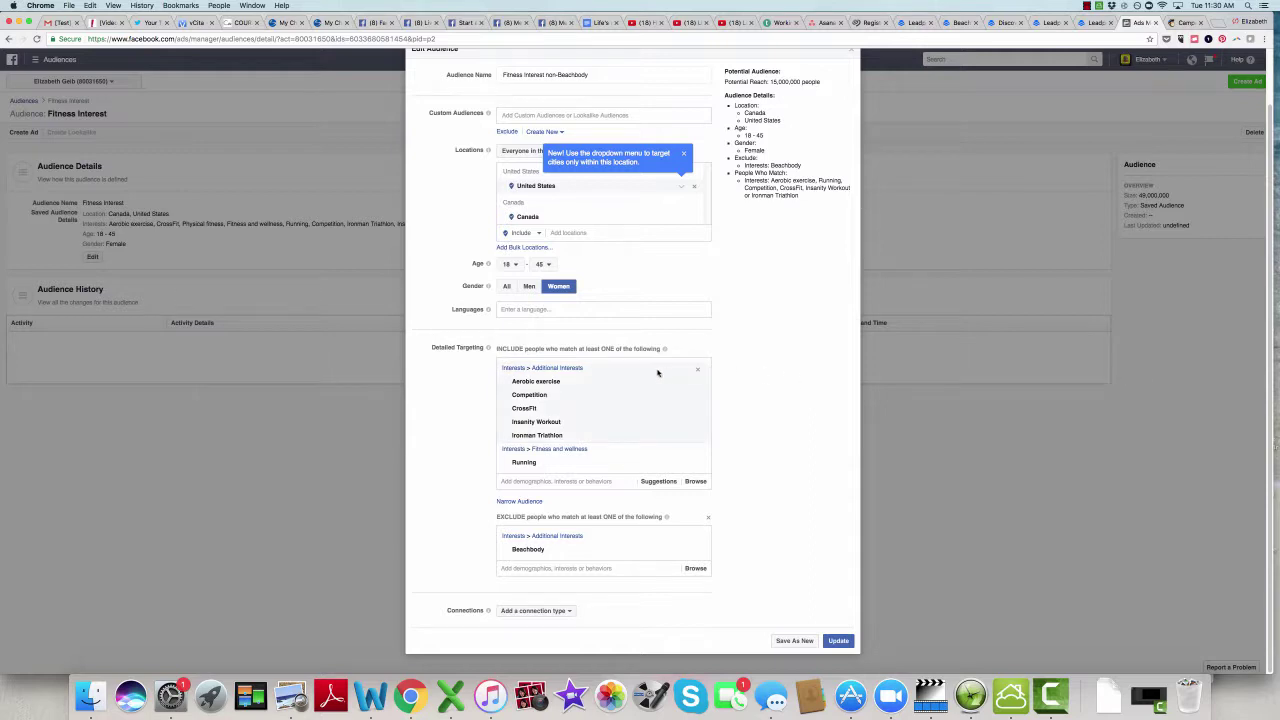
mouse_move(652, 384)
mouse_move(613, 397)
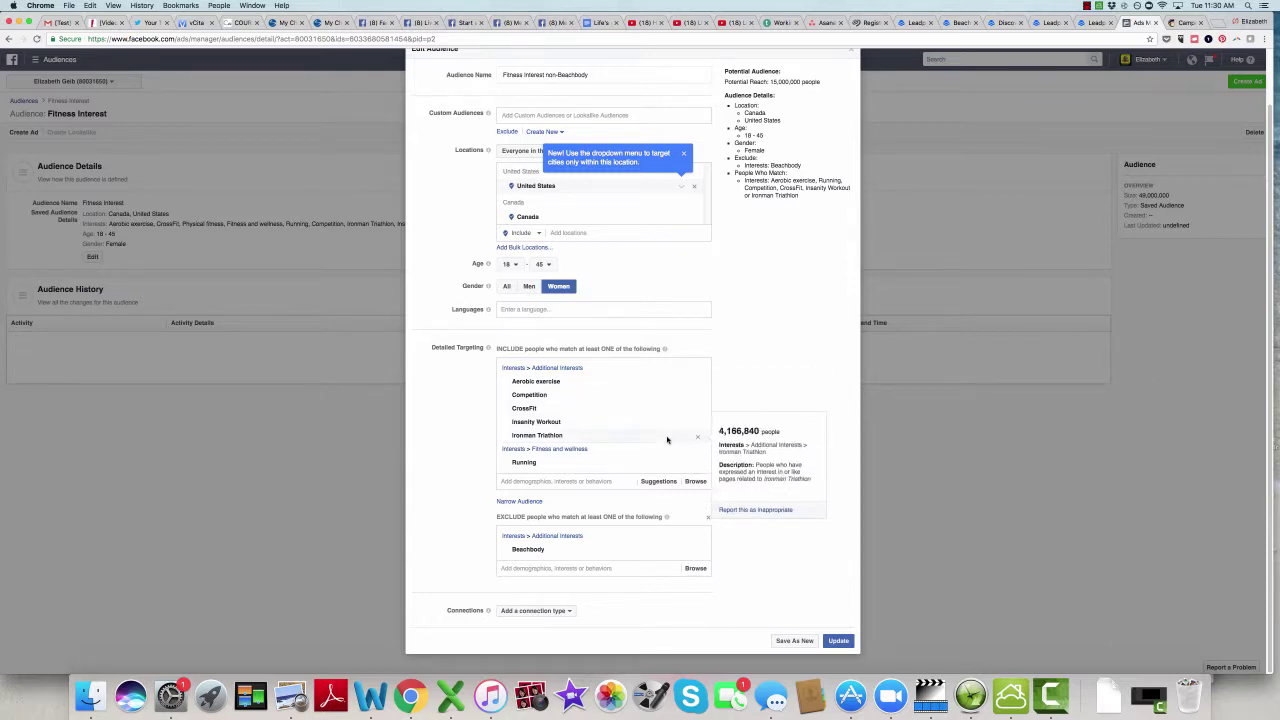
left_click(696, 396)
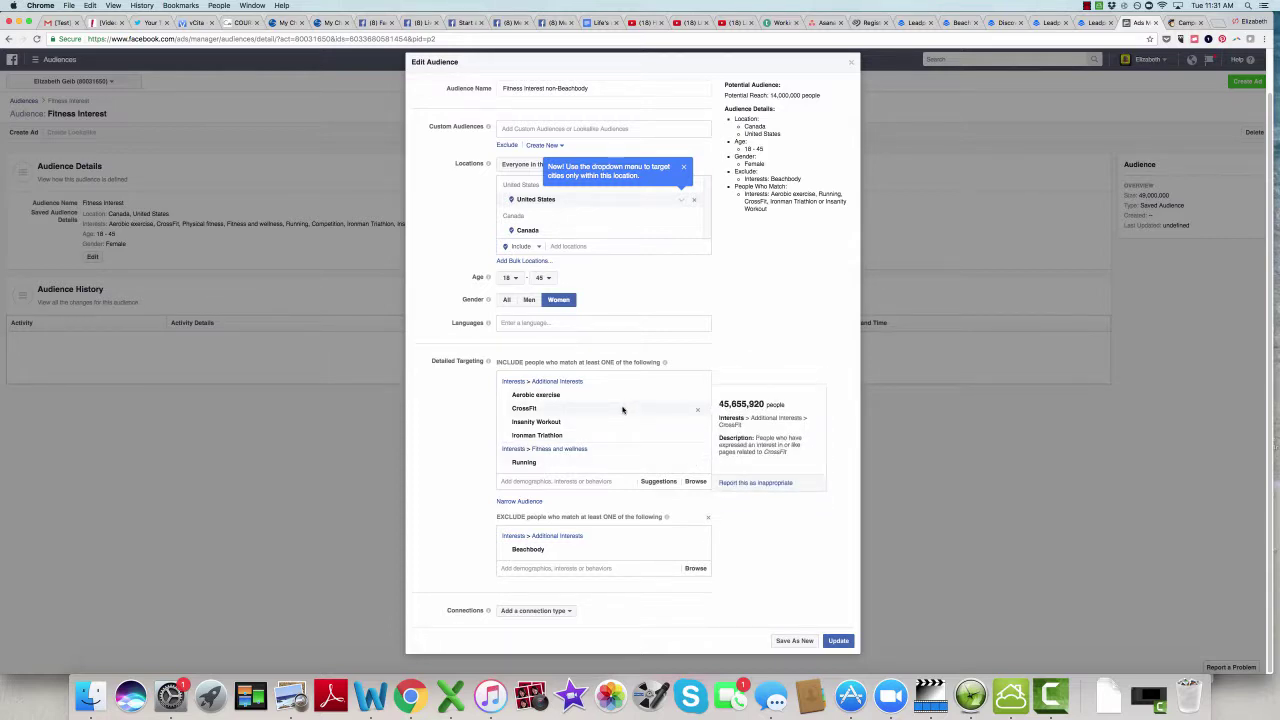
Remove CrossFit from the included interests to compare the potential reach, and add the CrossFit interest back
left_click(699, 412)
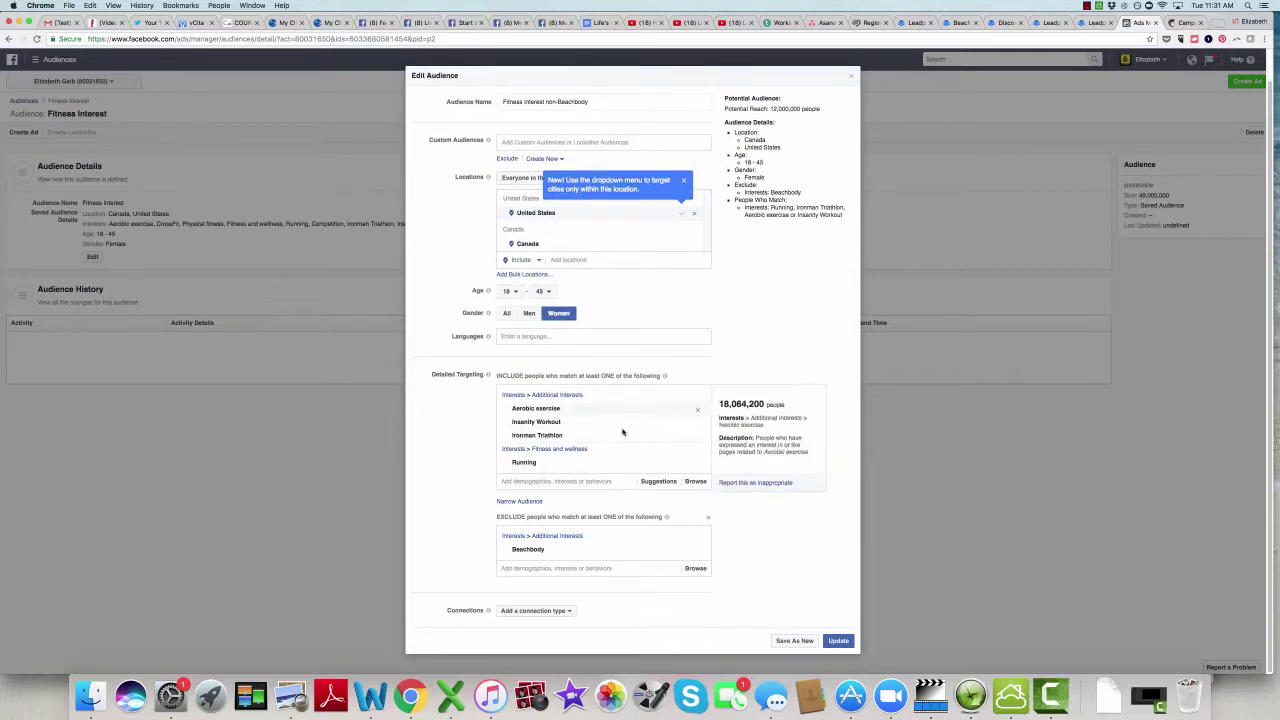
left_click(514, 481)
type("CrossFit")
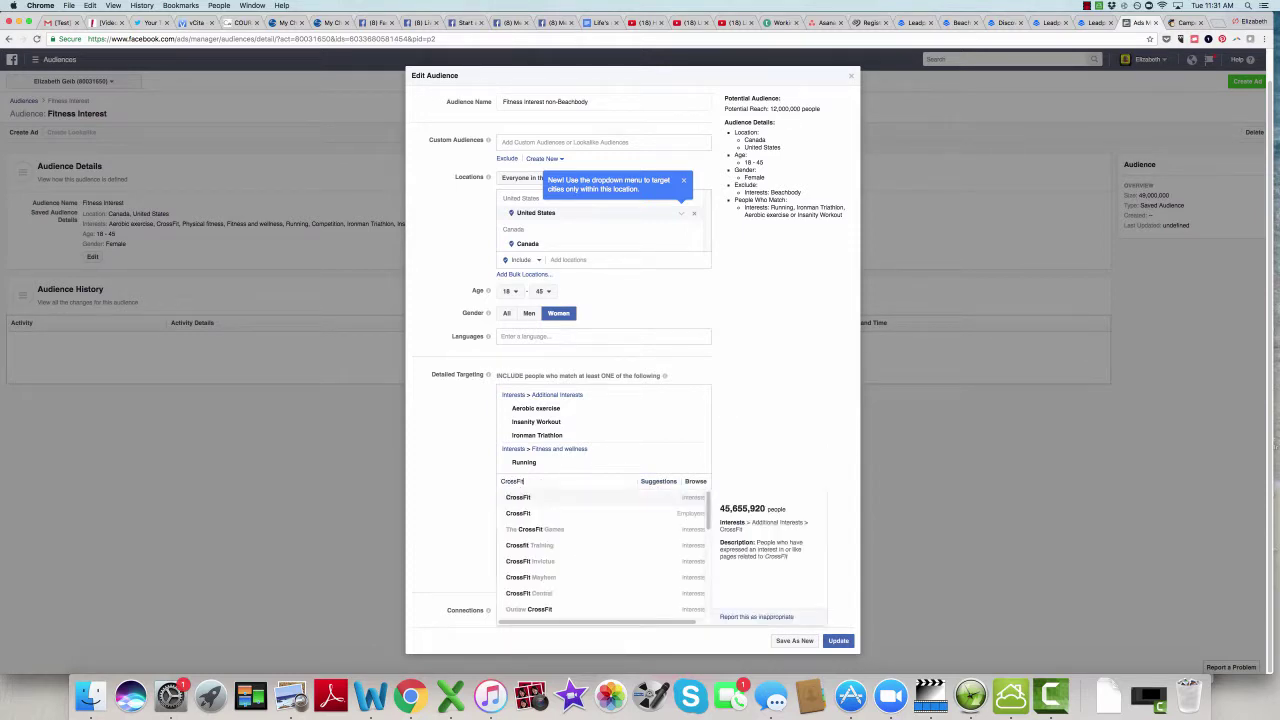
left_click(518, 499)
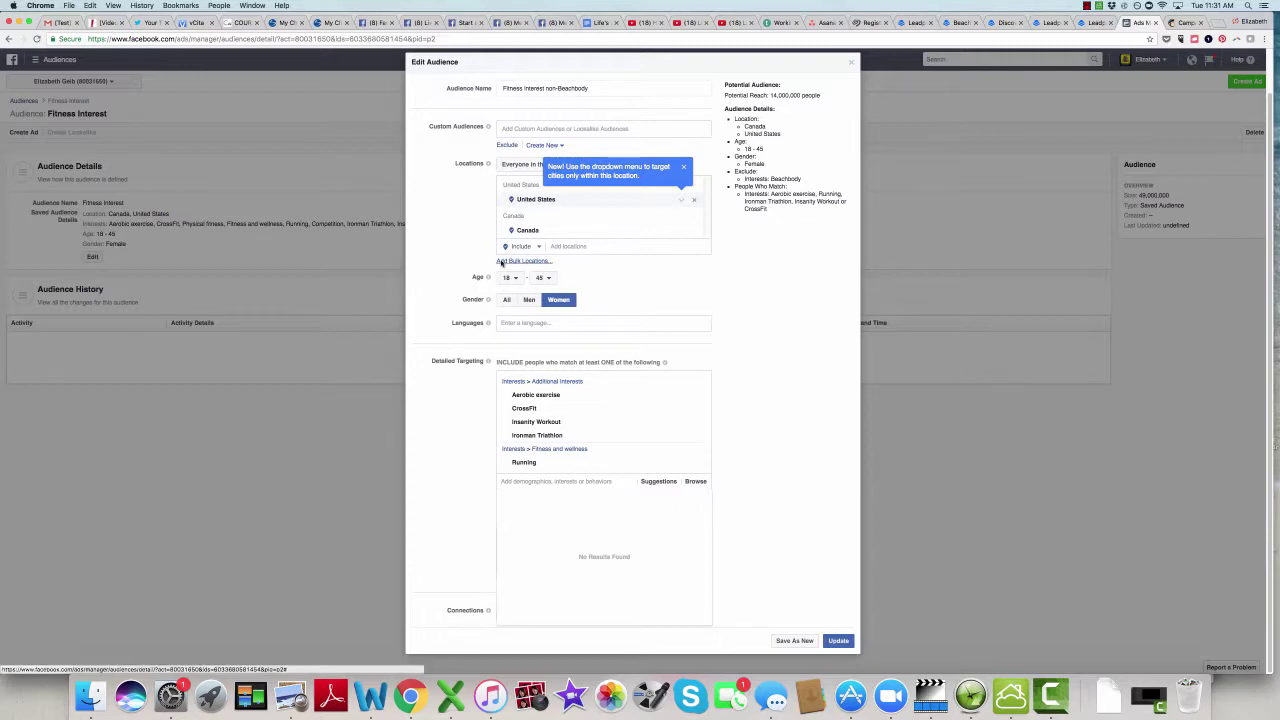
Set the audience's age range to 30 through 40
left_click(516, 279)
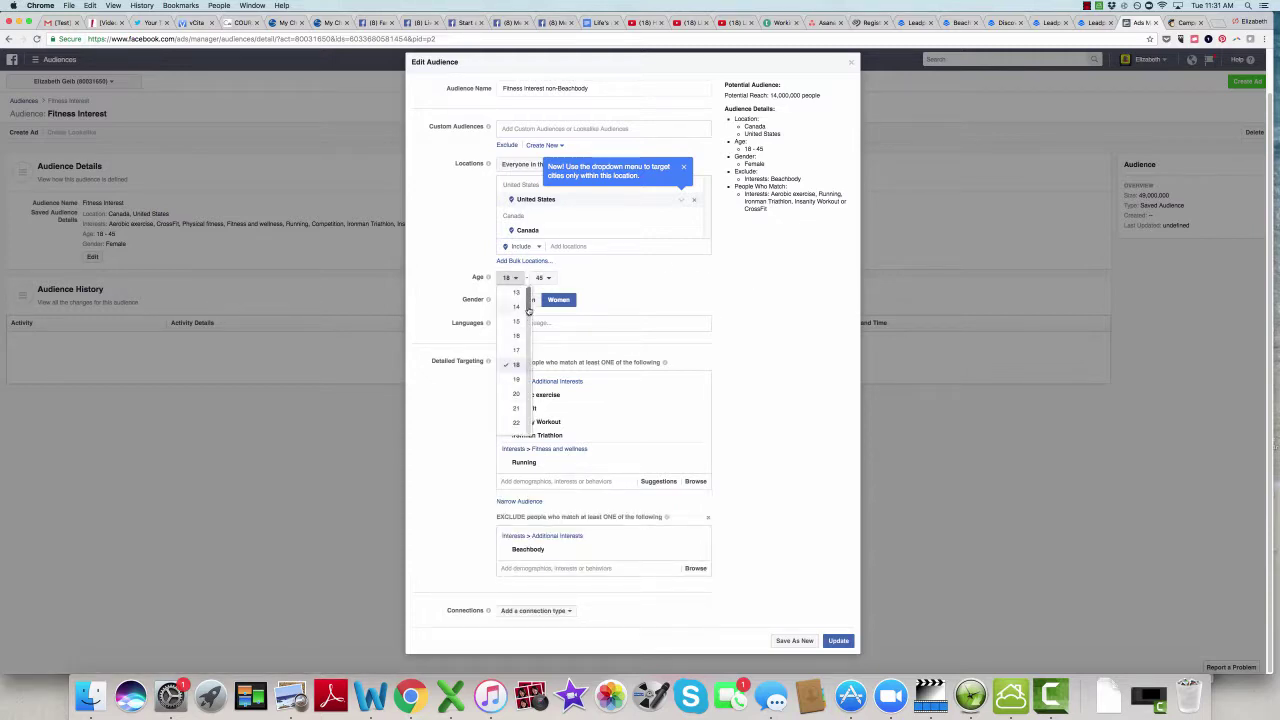
scroll(527, 330, "down", 3)
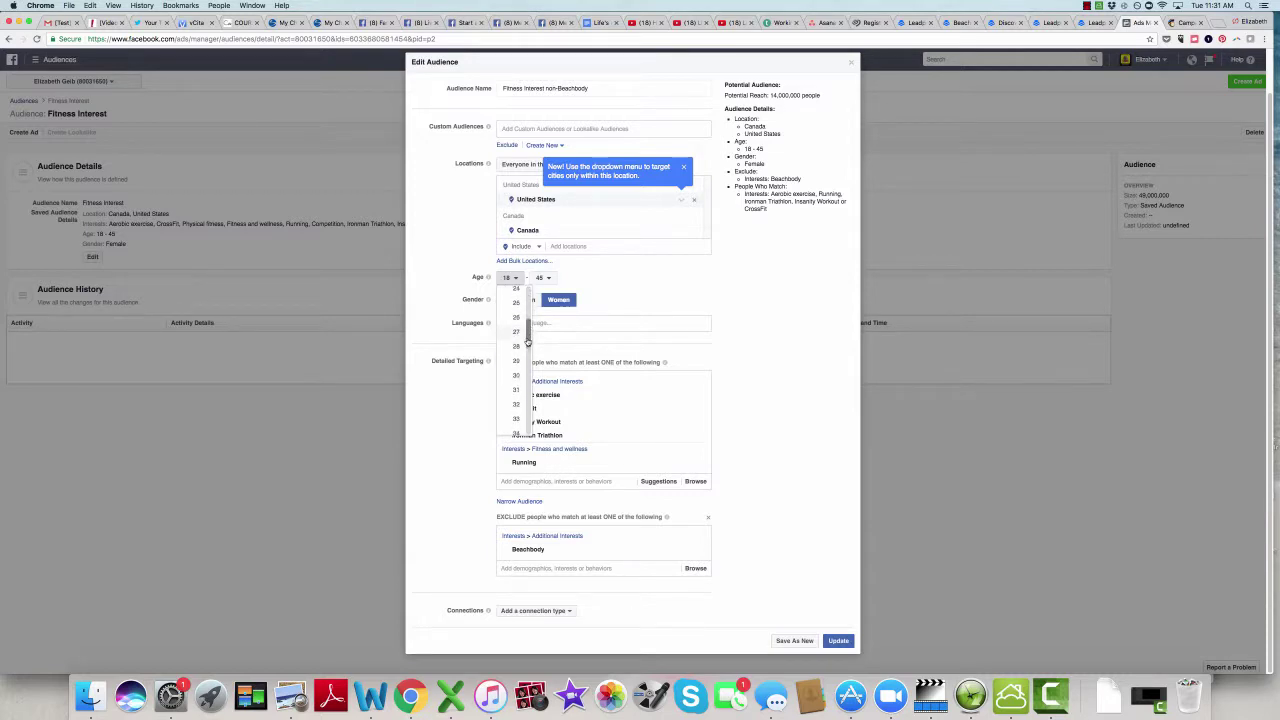
left_click(516, 380)
left_click(552, 278)
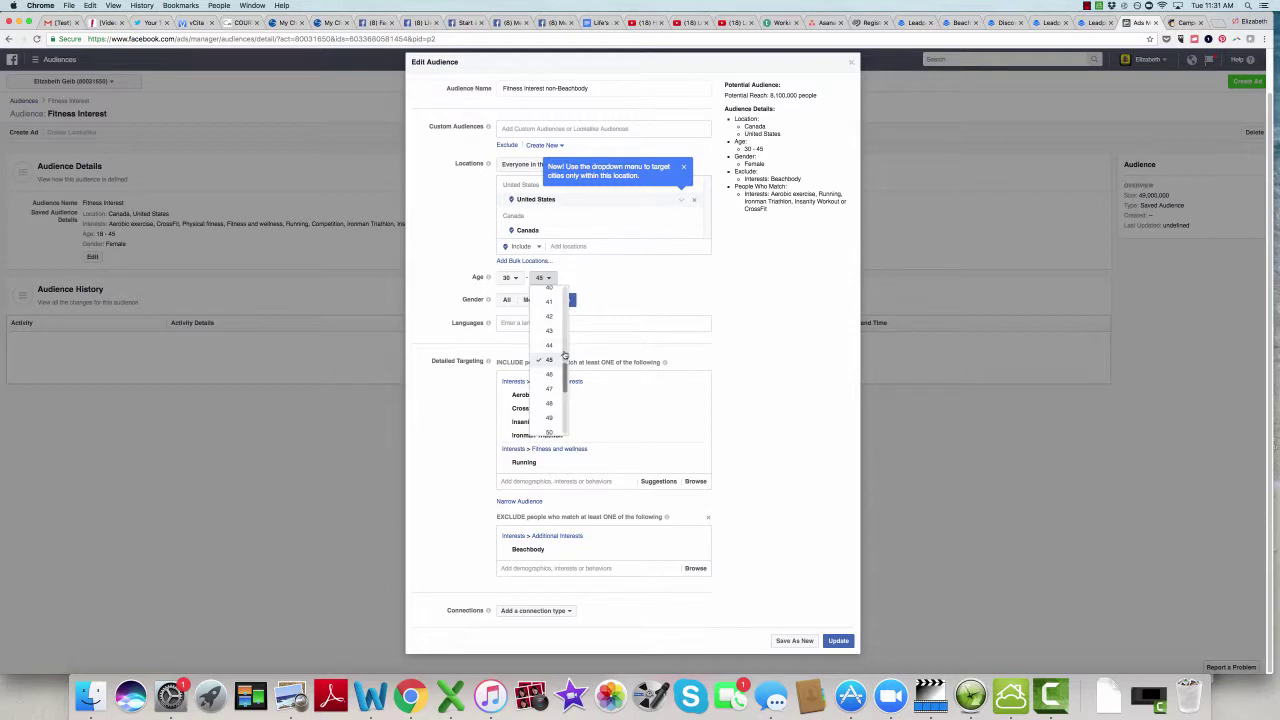
left_click(549, 290)
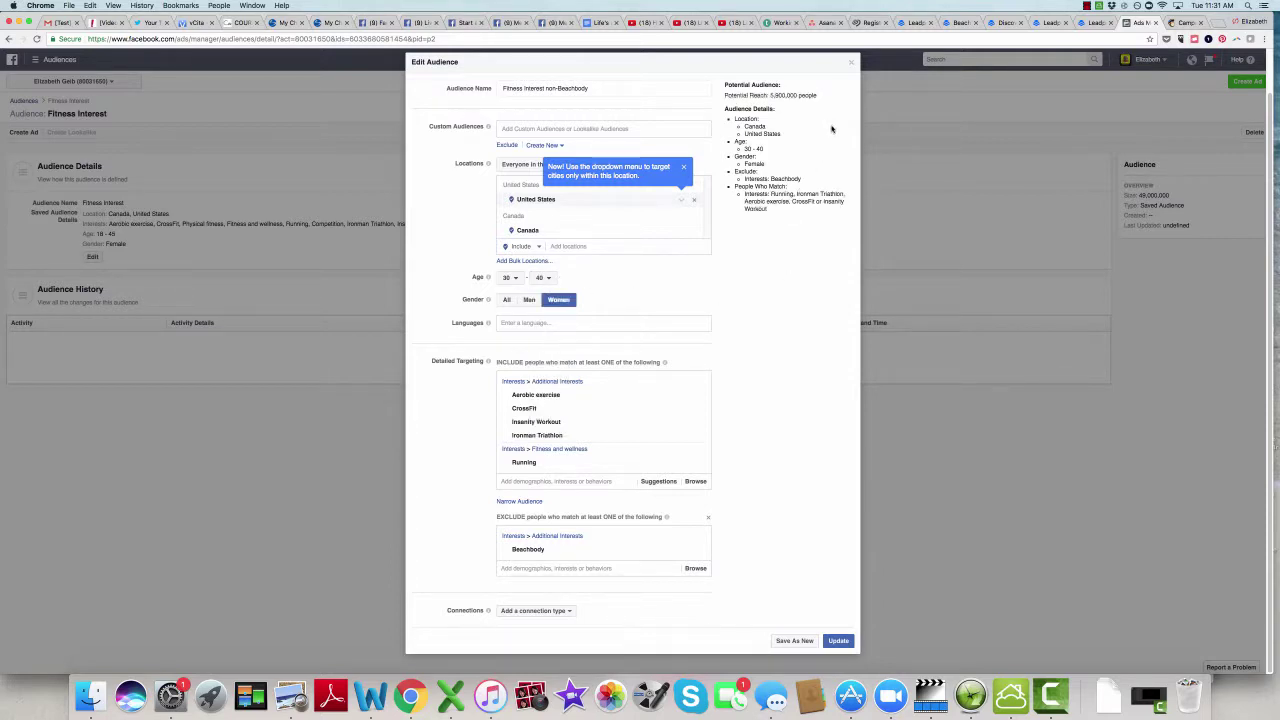
mouse_move(664, 396)
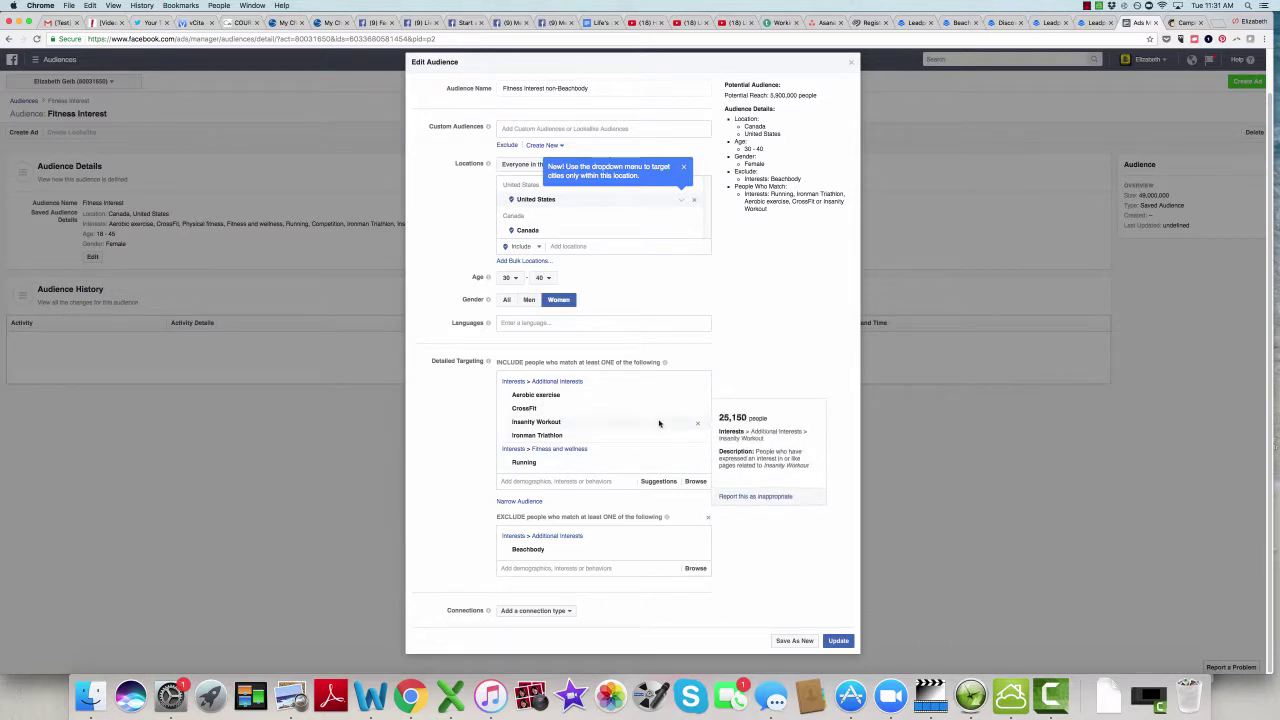
mouse_move(633, 463)
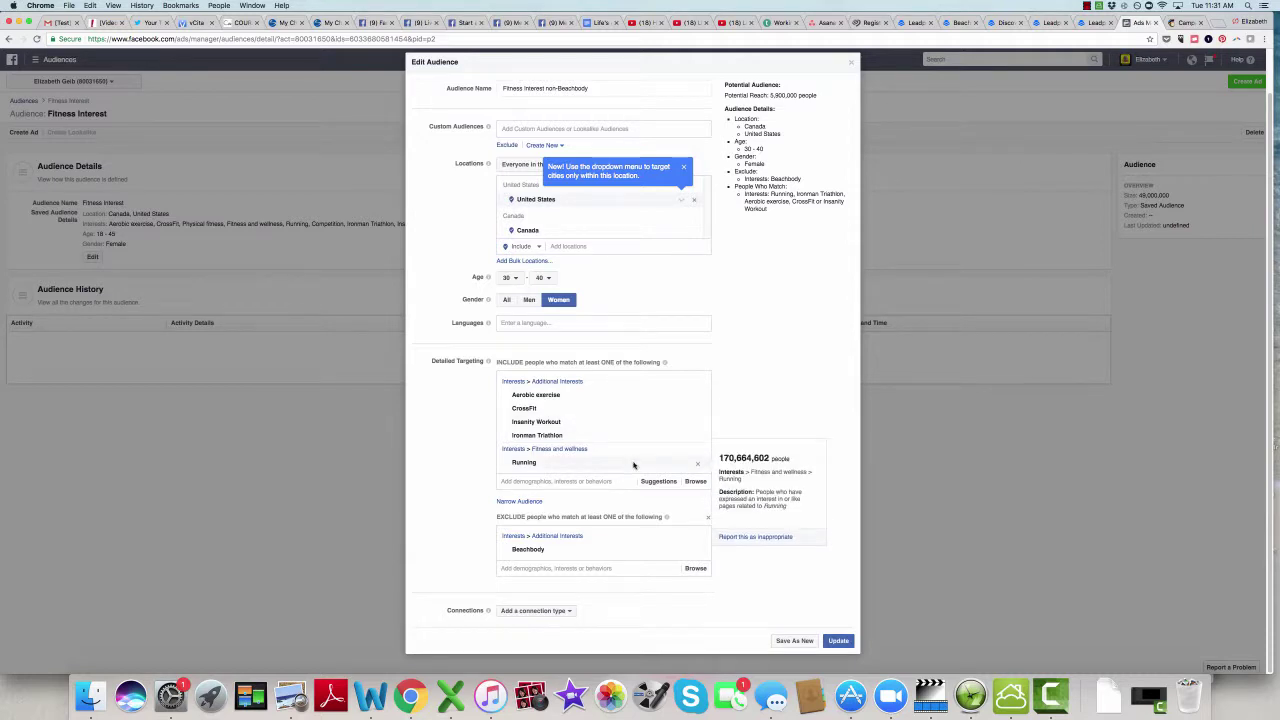
Remove Running and Aerobic exercise from the audience's included interests
left_click(700, 466)
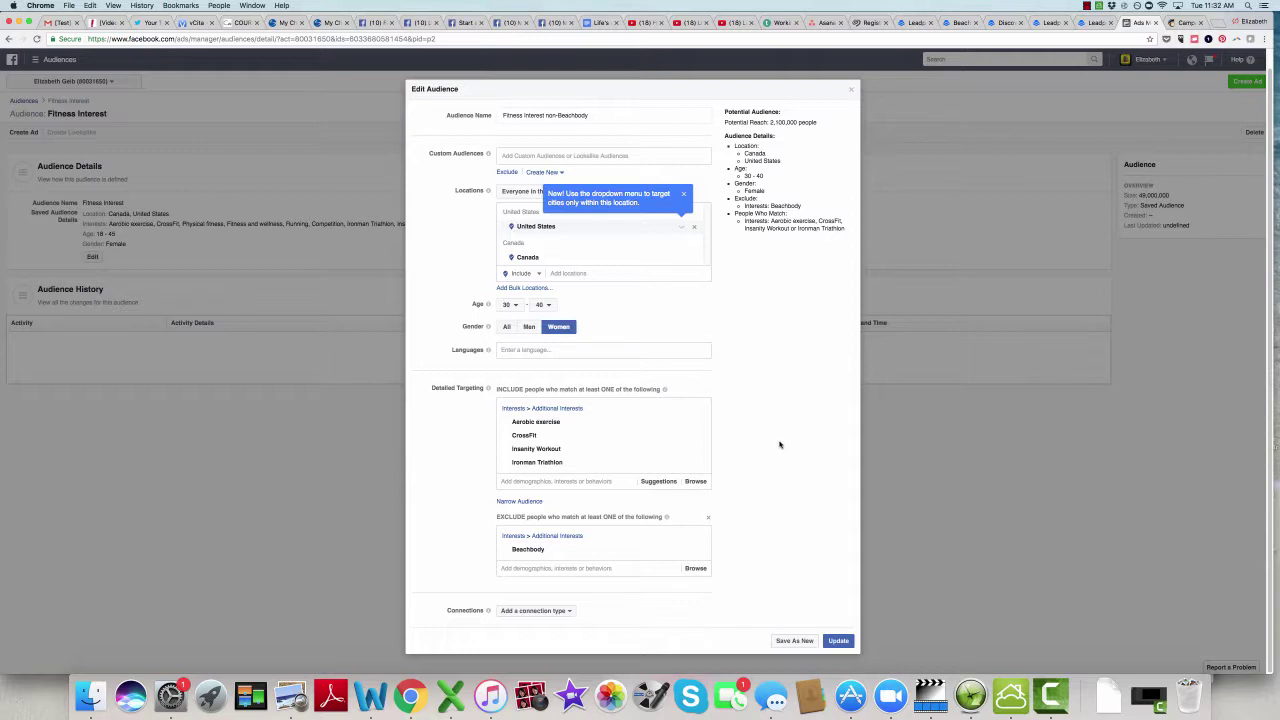
mouse_move(680, 437)
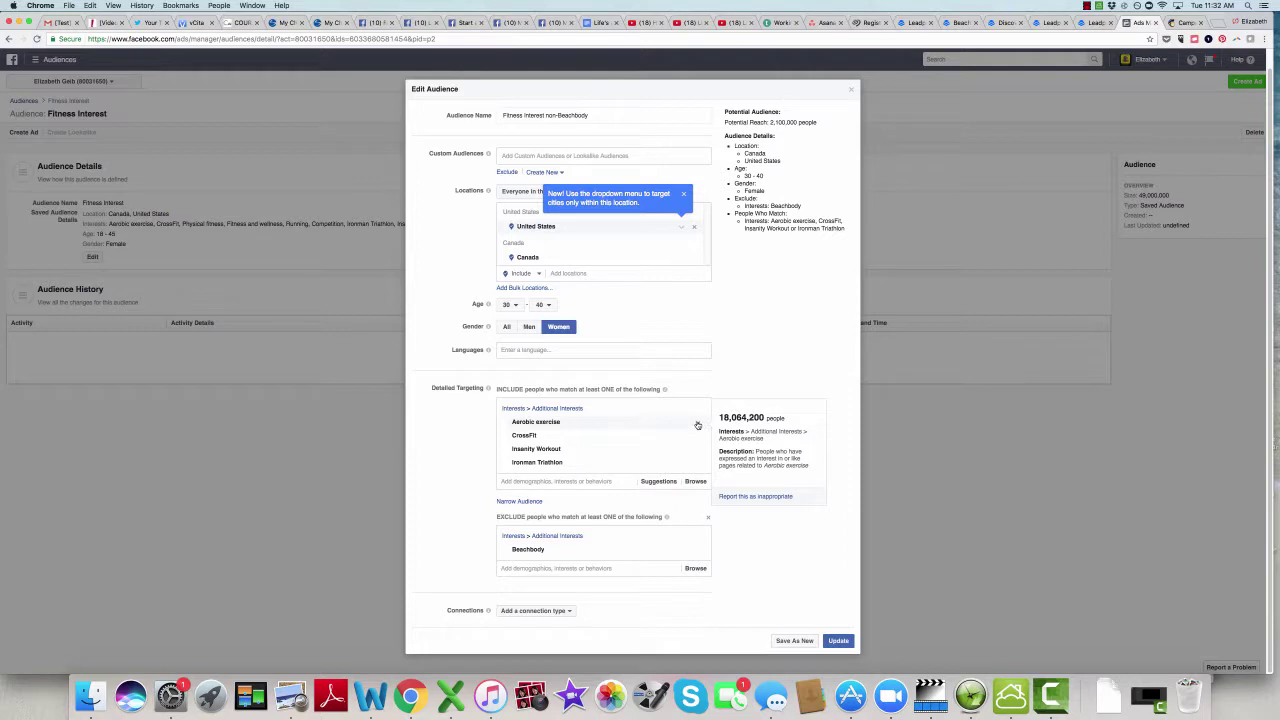
left_click(698, 425)
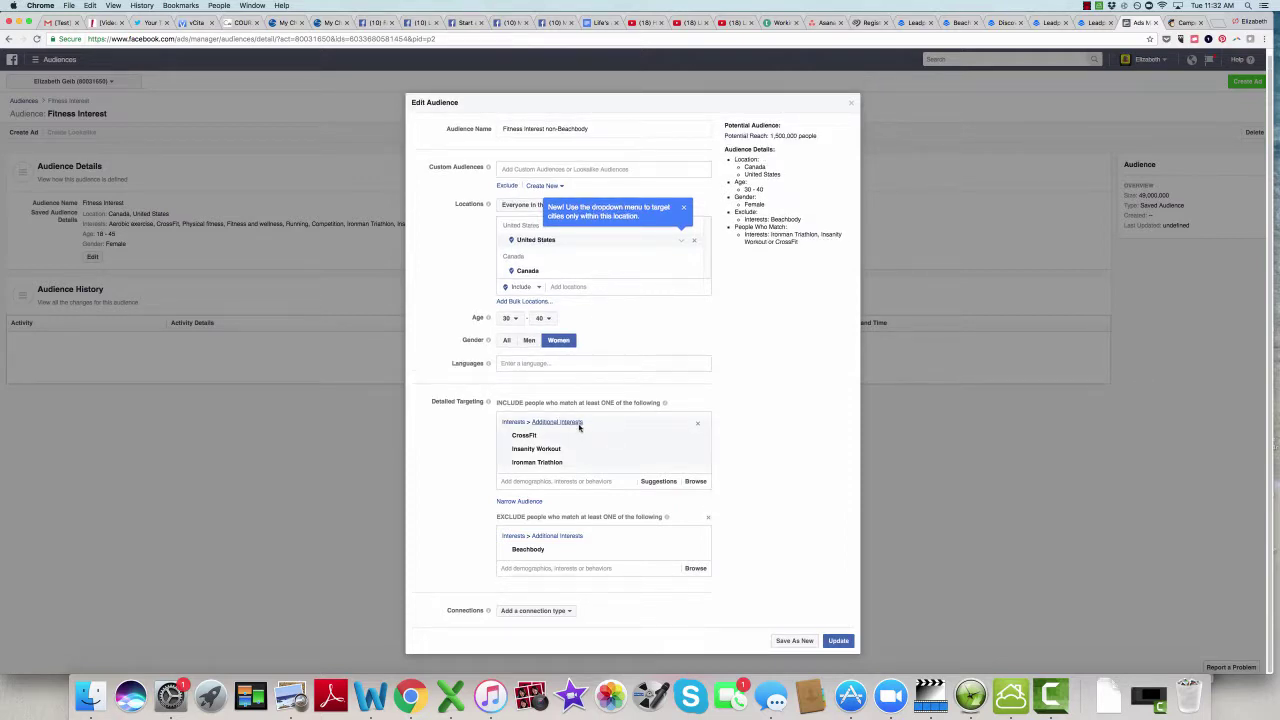
Change the audience name to "Intense Fitness Interest Non-Beachbody"
mouse_move(579, 451)
left_click(545, 128)
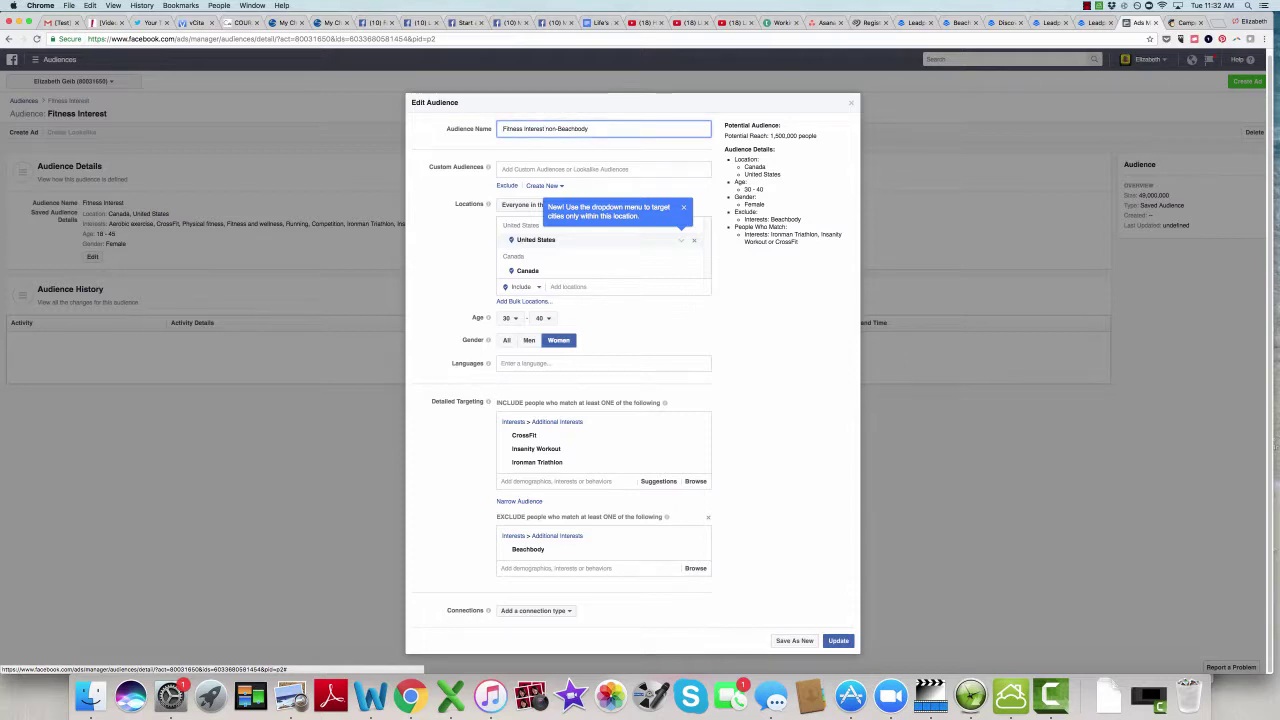
type("Interse")
left_click(569, 128)
key("BackSpace")
type("N")
Find "team beachbody" in the exclusion targeting and add the Team Beachbody interest to the excluded interests
left_click(514, 567)
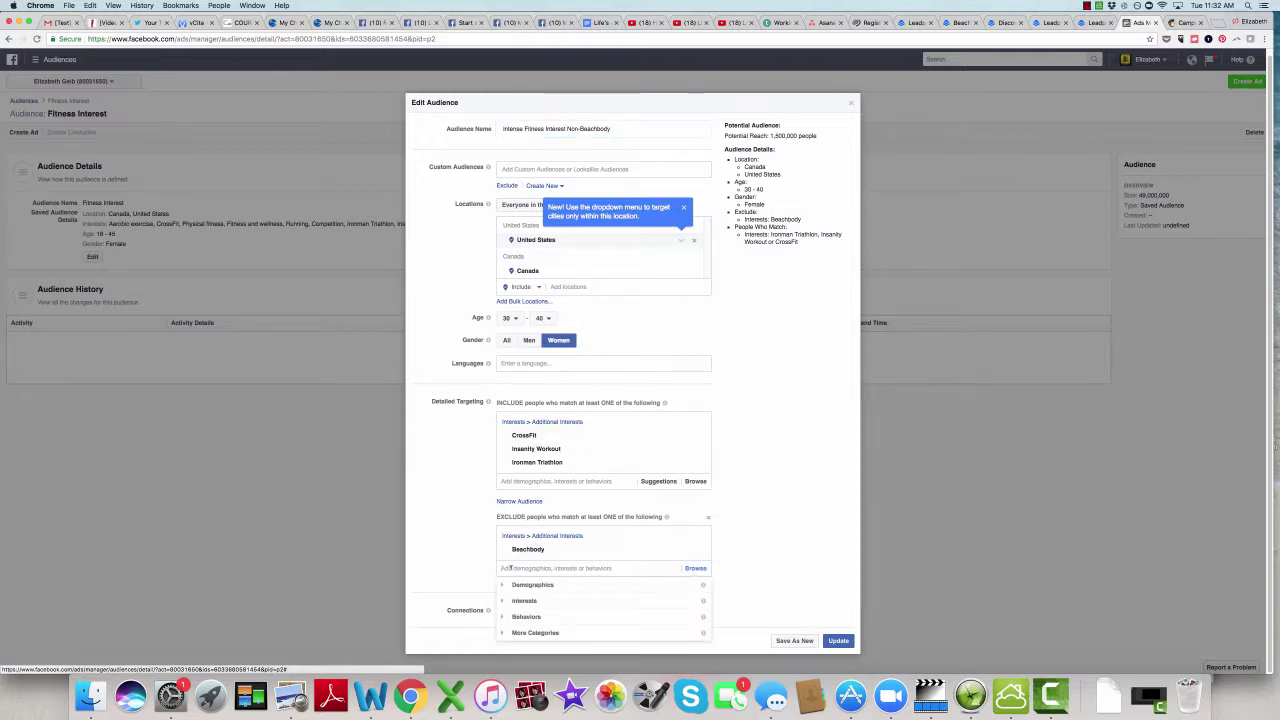
type("team beachbody")
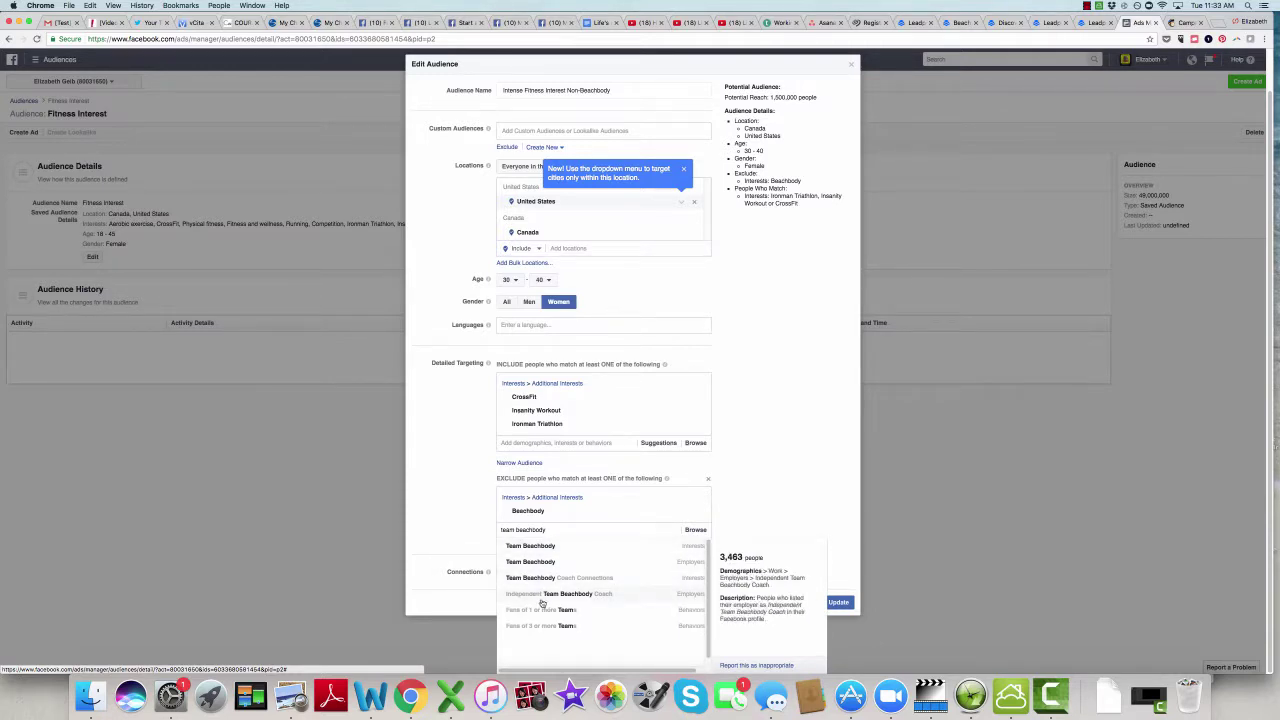
left_click(548, 546)
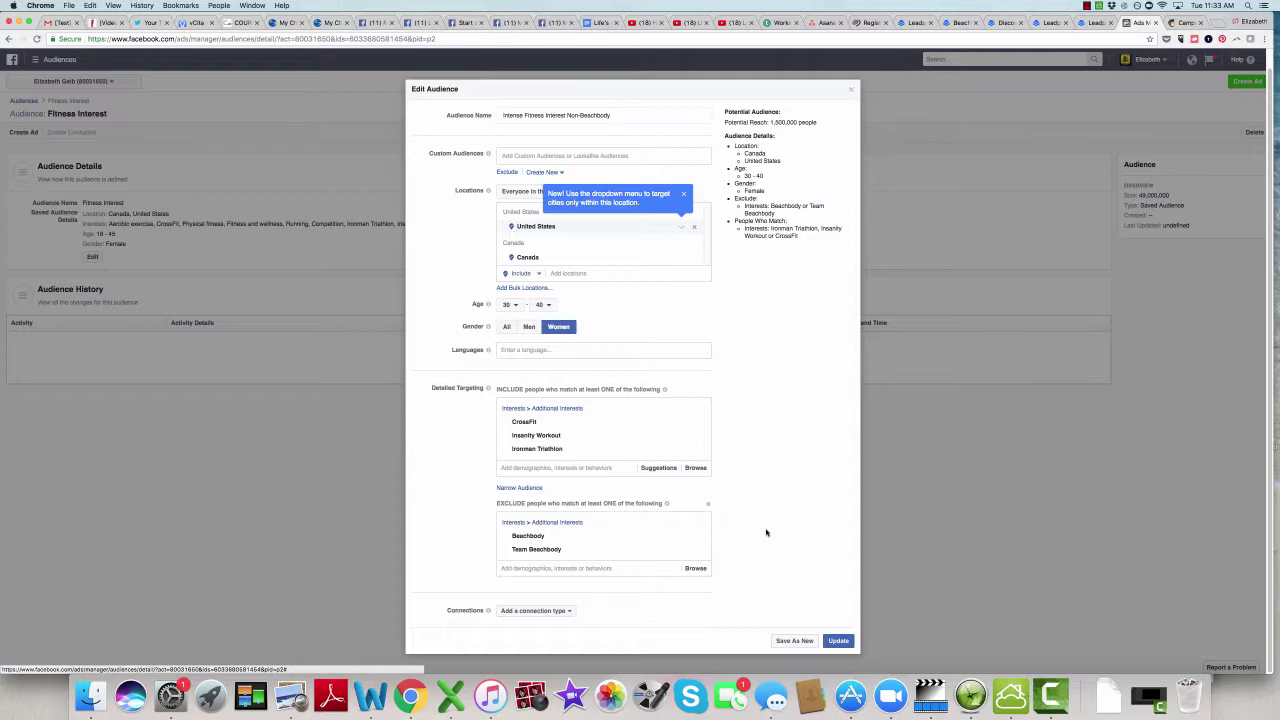
Rename the audience "Intense Fitness Non-Beachbody Women 30-40 US-Canada" and update the saved audience
left_click(655, 113)
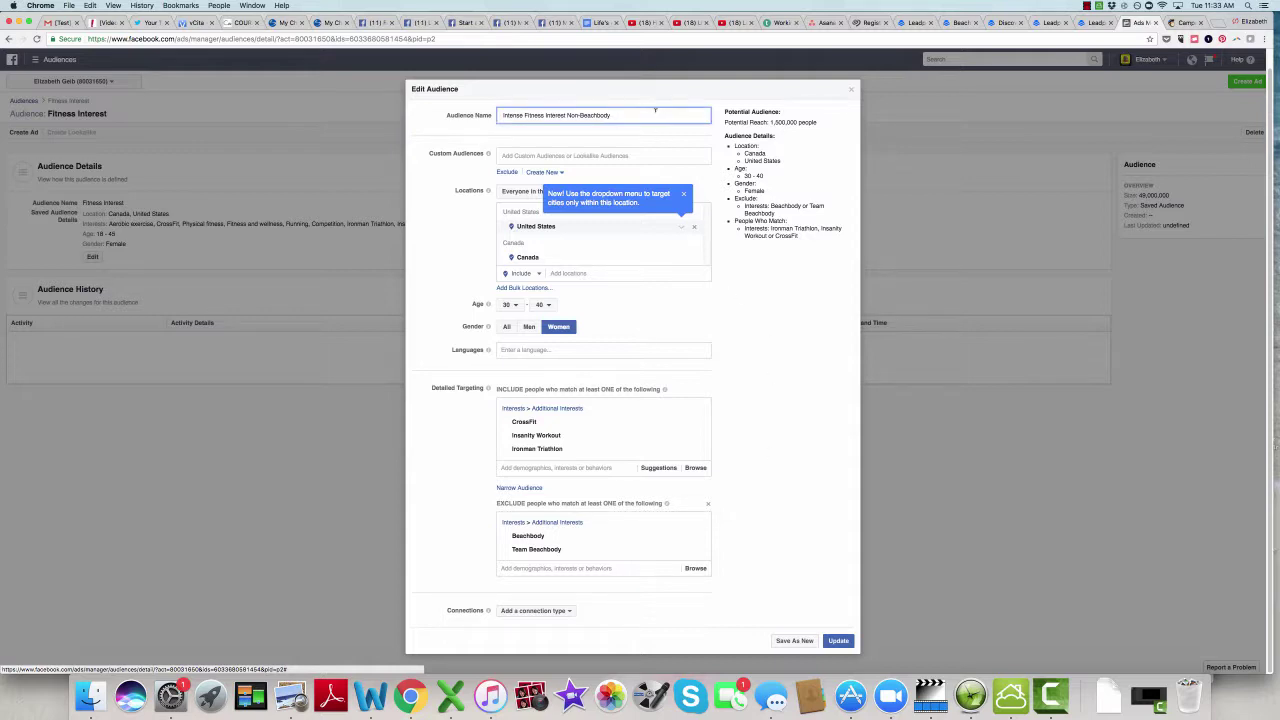
type("Women 30-40 US-Canada")
double_click(555, 115)
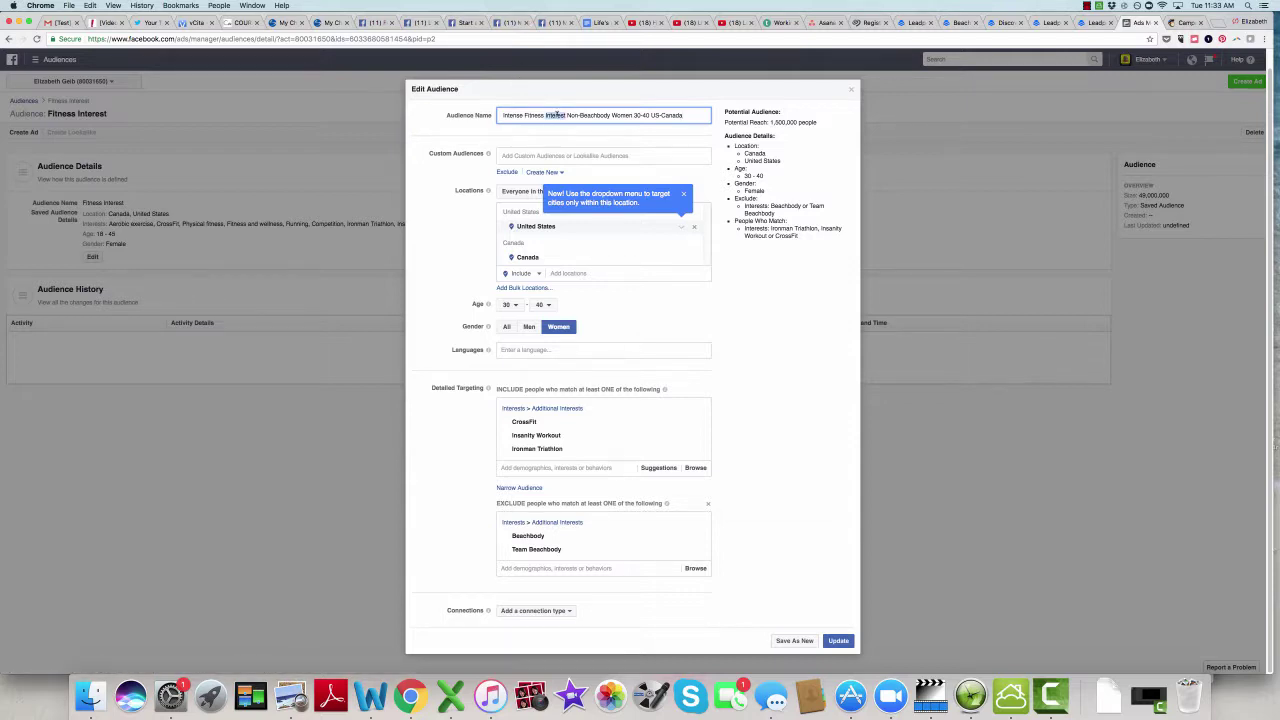
key("BackSpace")
left_click(838, 641)
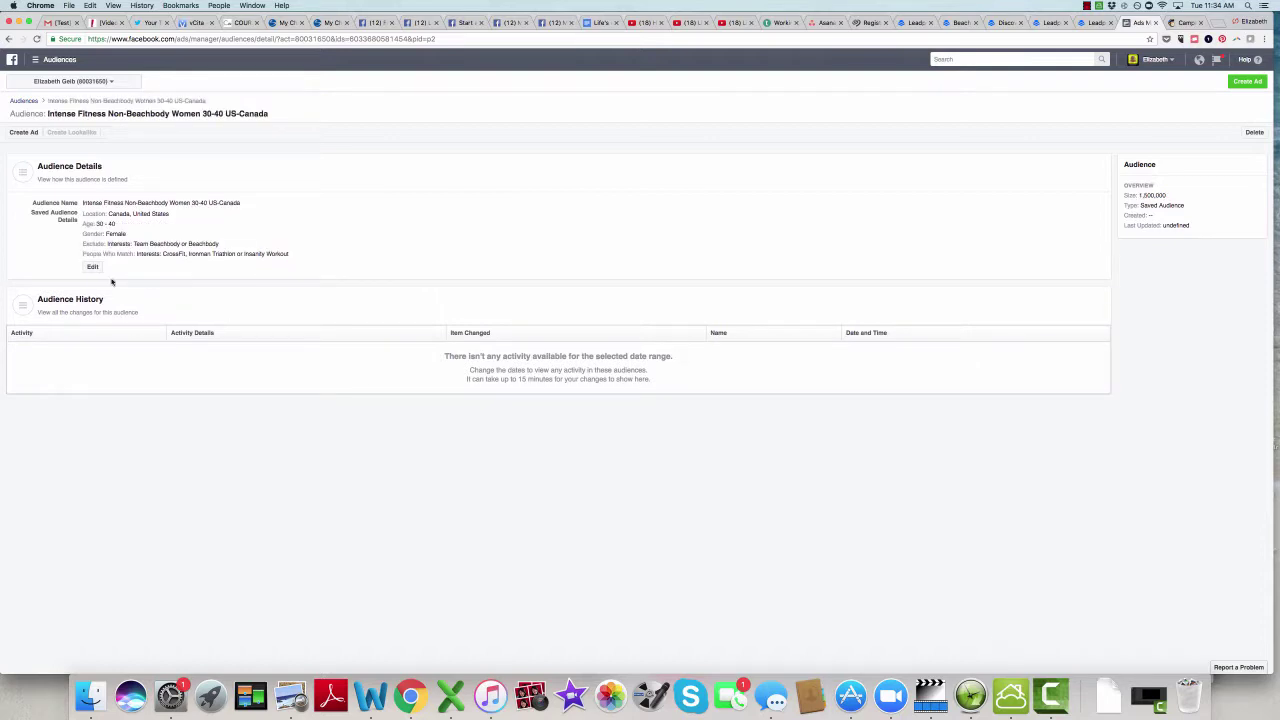
Return to the list of saved audiences and view the details of the Youv2 Target Audience
left_click(47, 60)
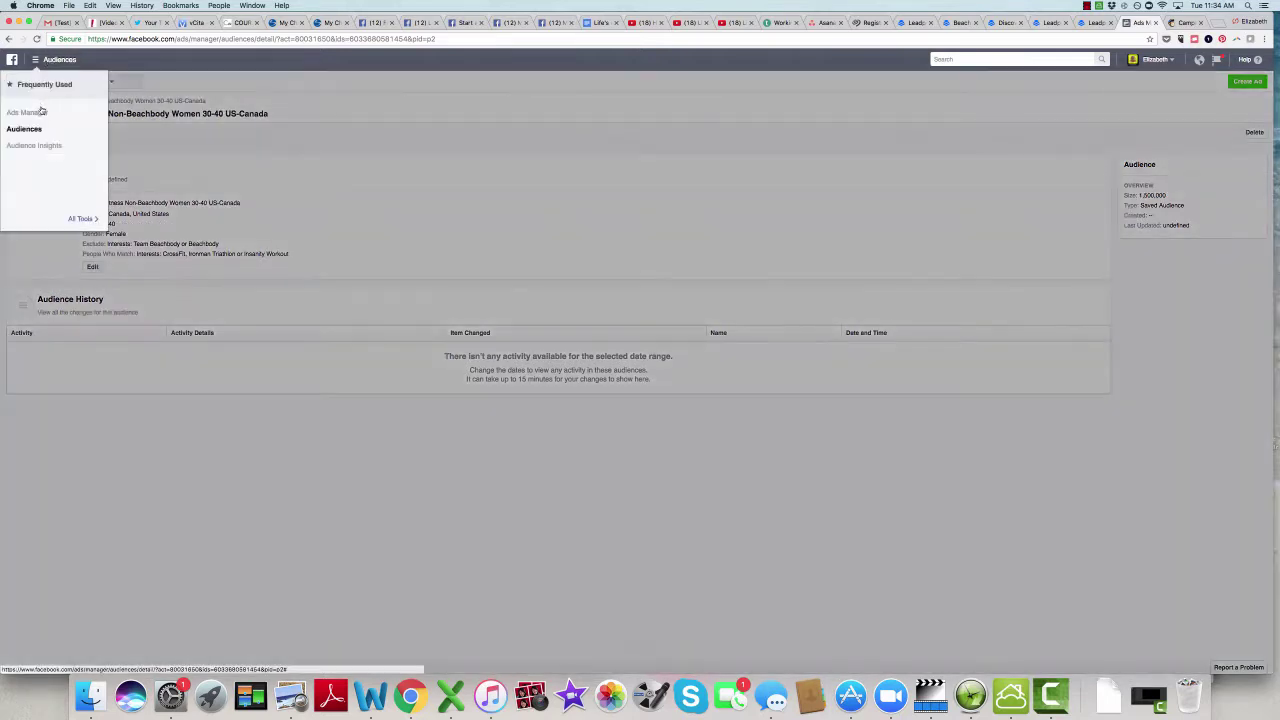
left_click(24, 129)
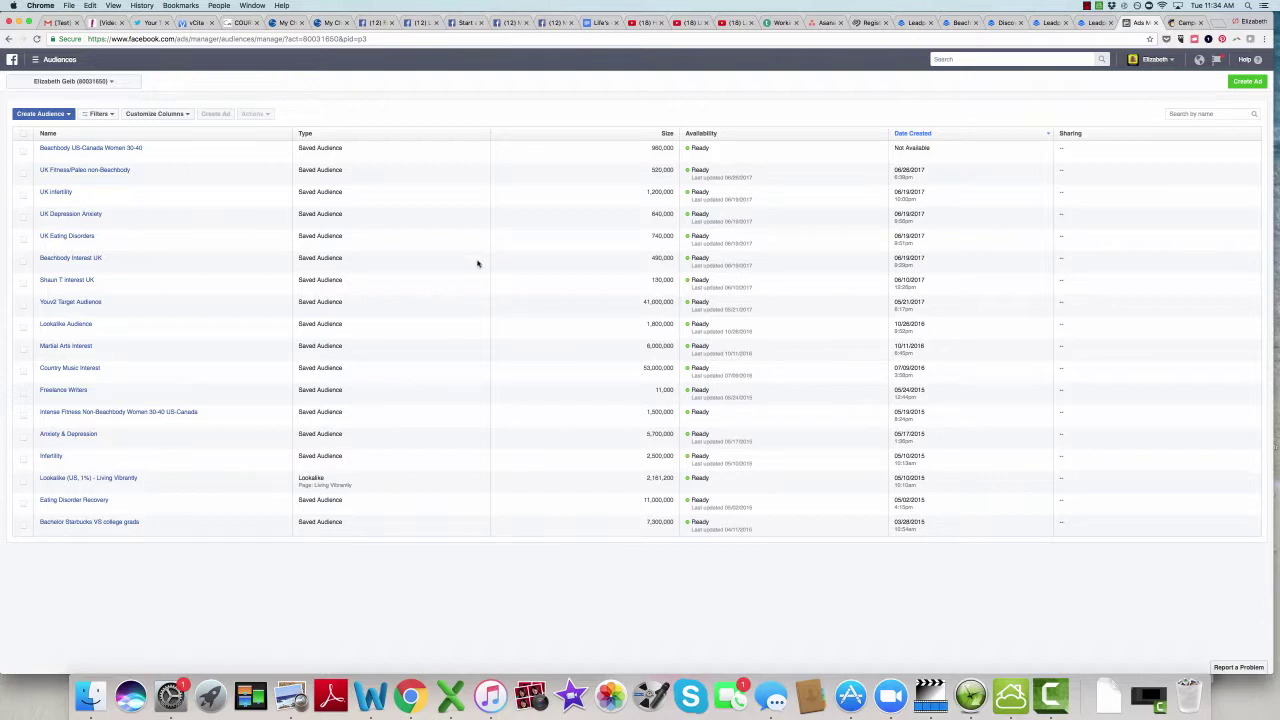
left_click(85, 304)
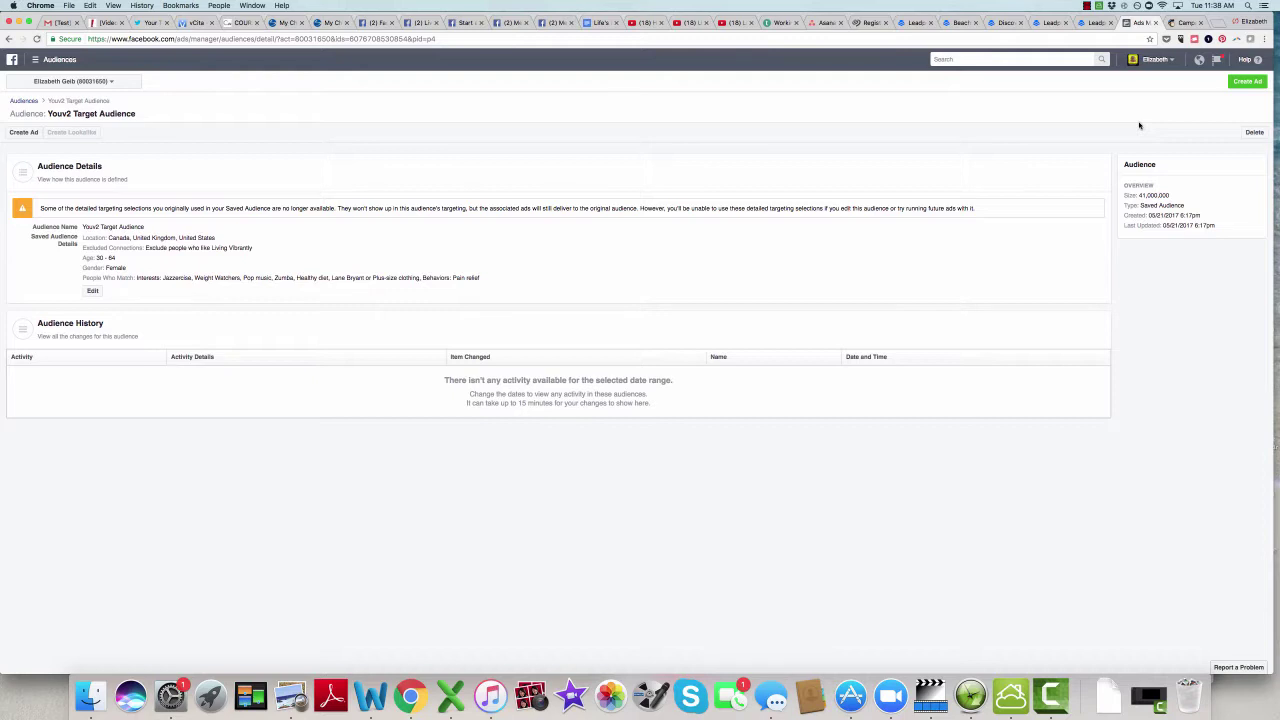
left_click(1087, 5)
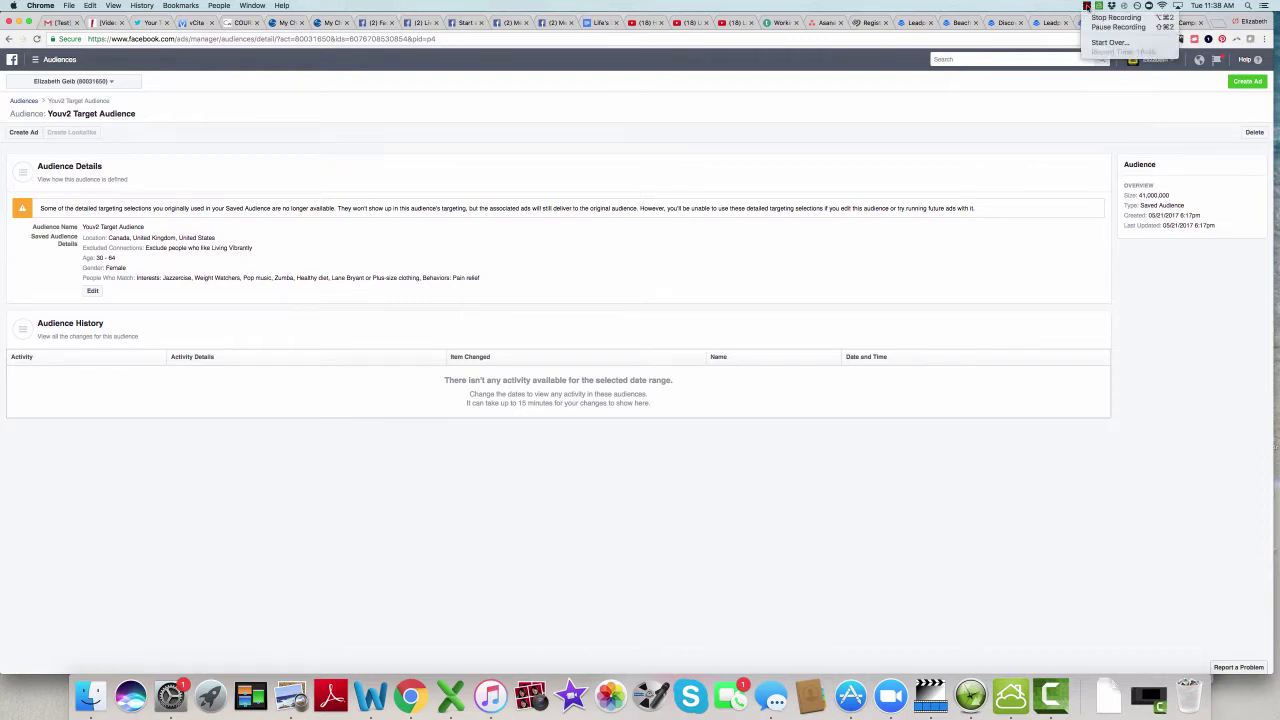